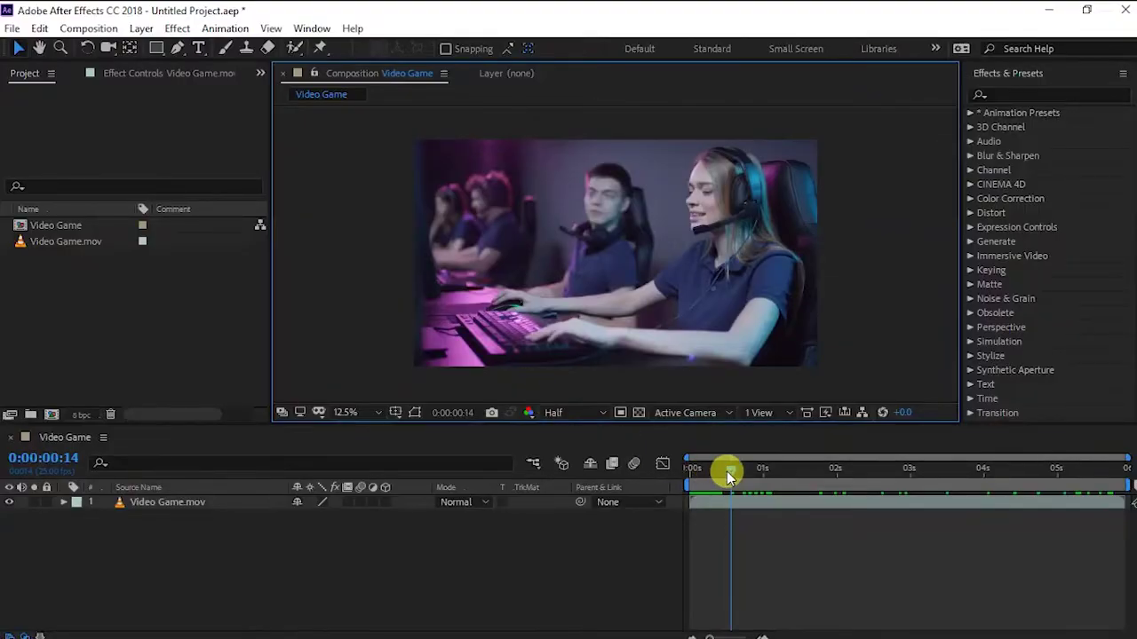
# Step: Scrub through the Video Game composition to preview it
pyautogui.moveTo(730, 477); pyautogui.dragTo(751, 476)
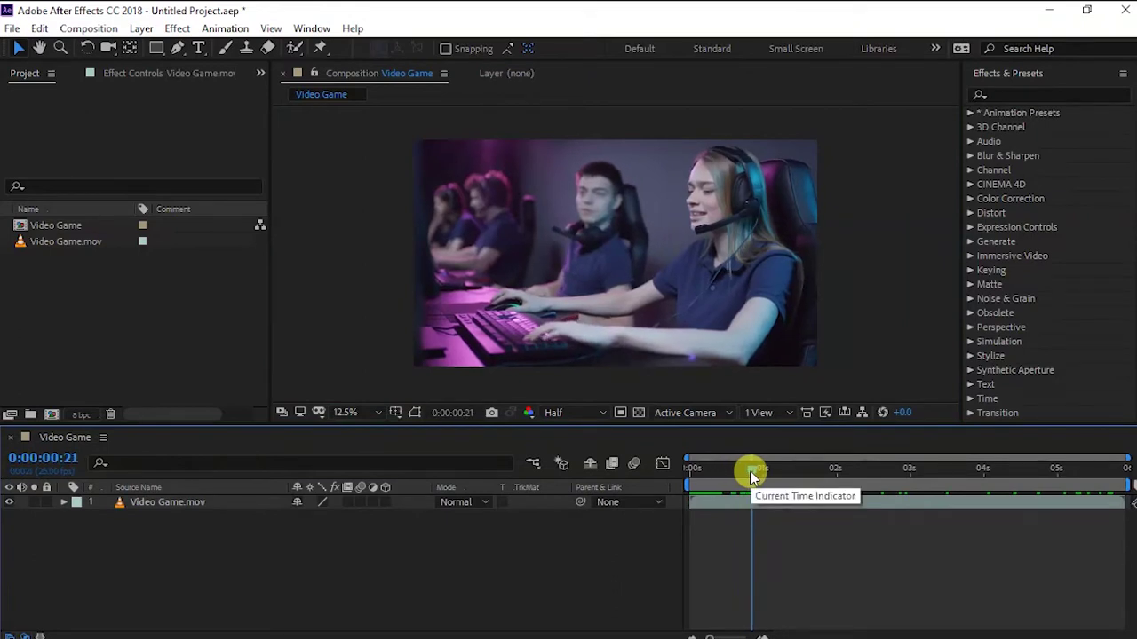
pyautogui.click(616, 256)
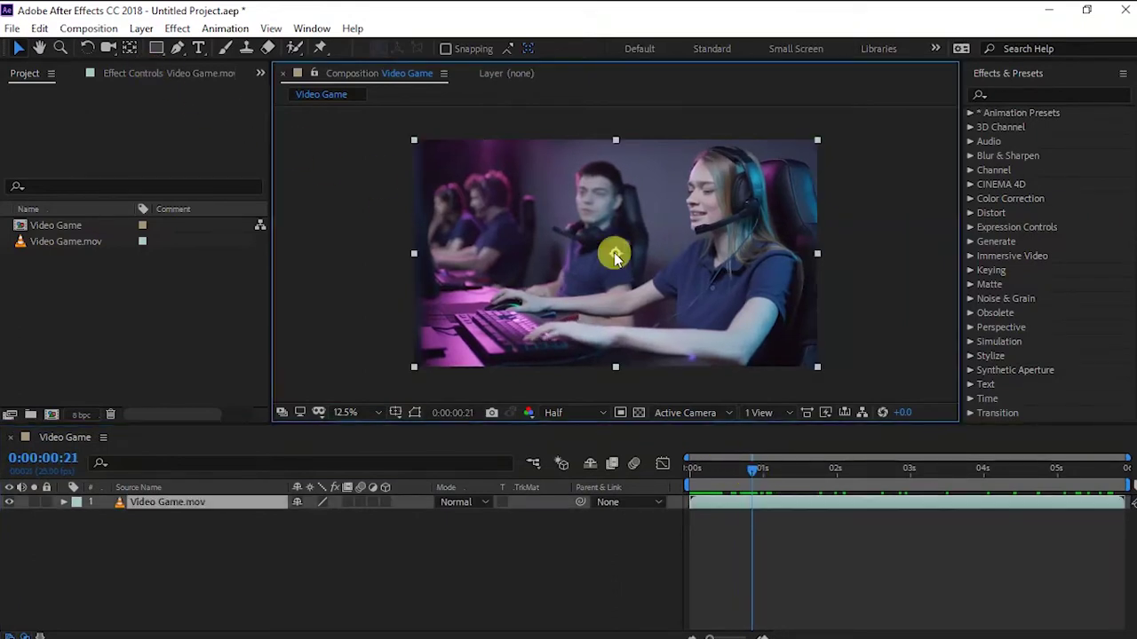
pyautogui.click(312, 284)
pyautogui.moveTo(753, 471); pyautogui.dragTo(975, 473)
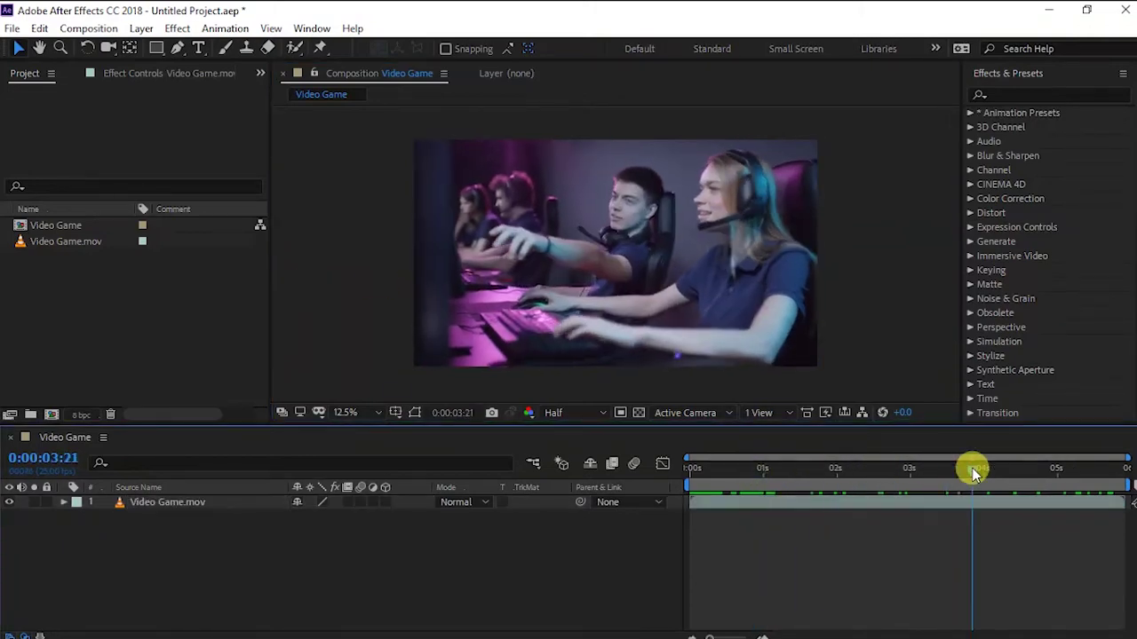
pyautogui.moveTo(975, 474)
pyautogui.mouseDown()
pyautogui.moveTo(698, 471)
pyautogui.moveTo(1084, 475)
pyautogui.mouseUp()
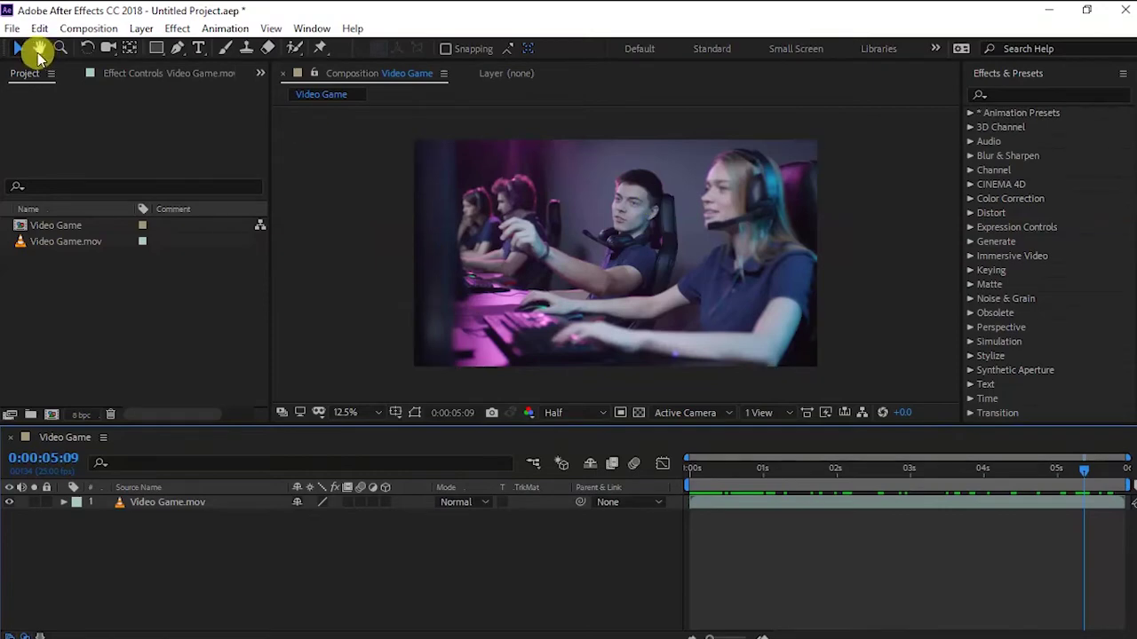
# Step: Add the Video Game composition to the Adobe Media Encoder queue
pyautogui.click(12, 28)
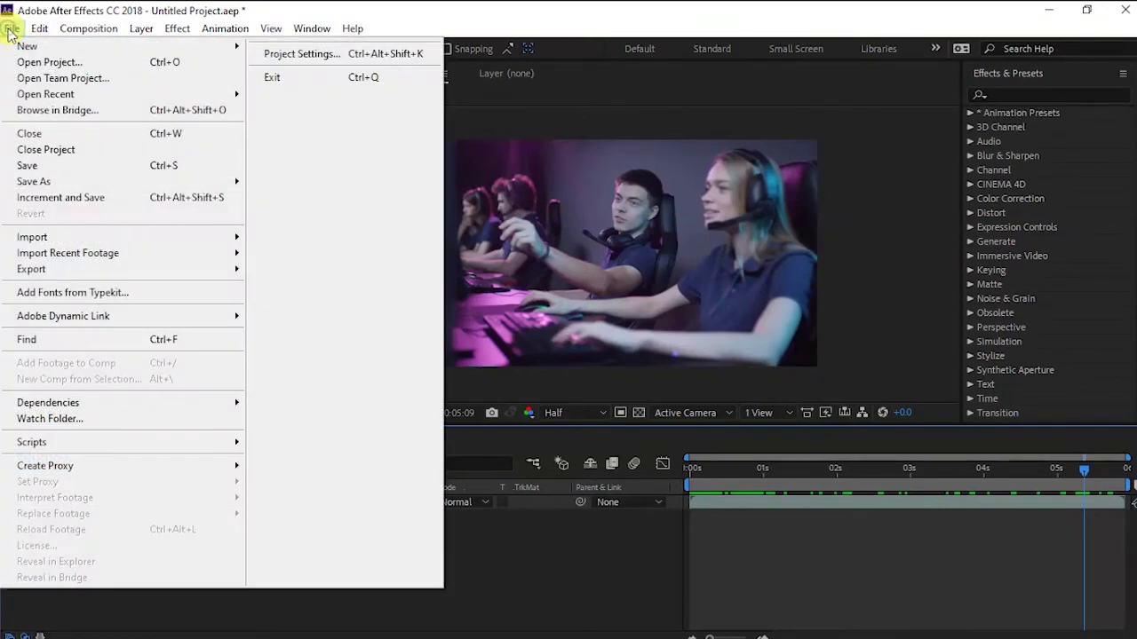
pyautogui.moveTo(53, 269)
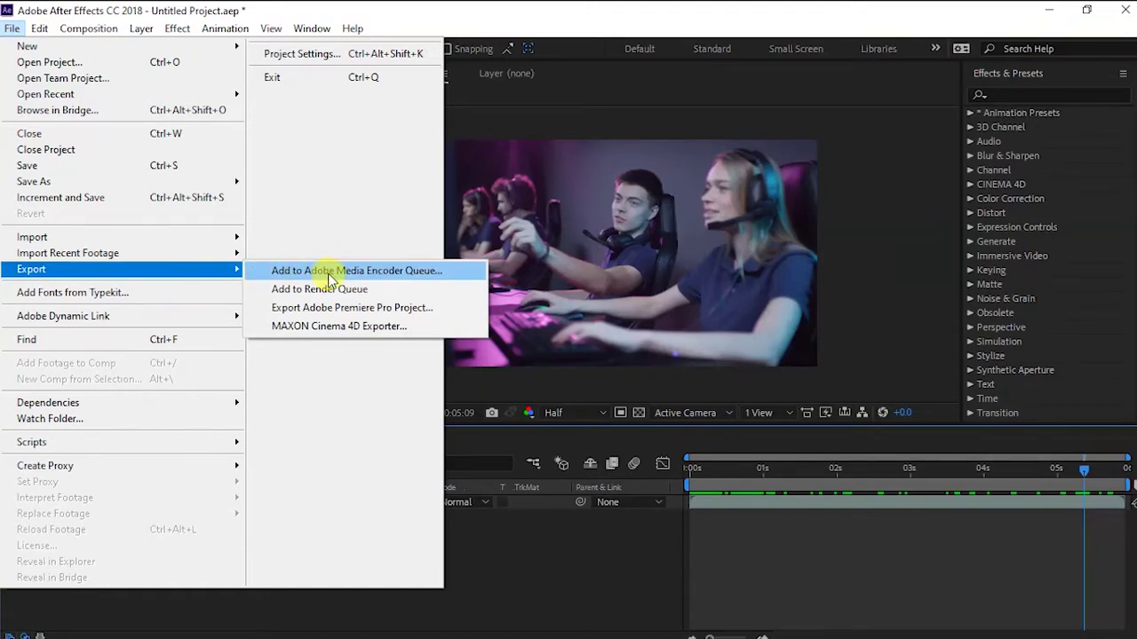
pyautogui.click(349, 272)
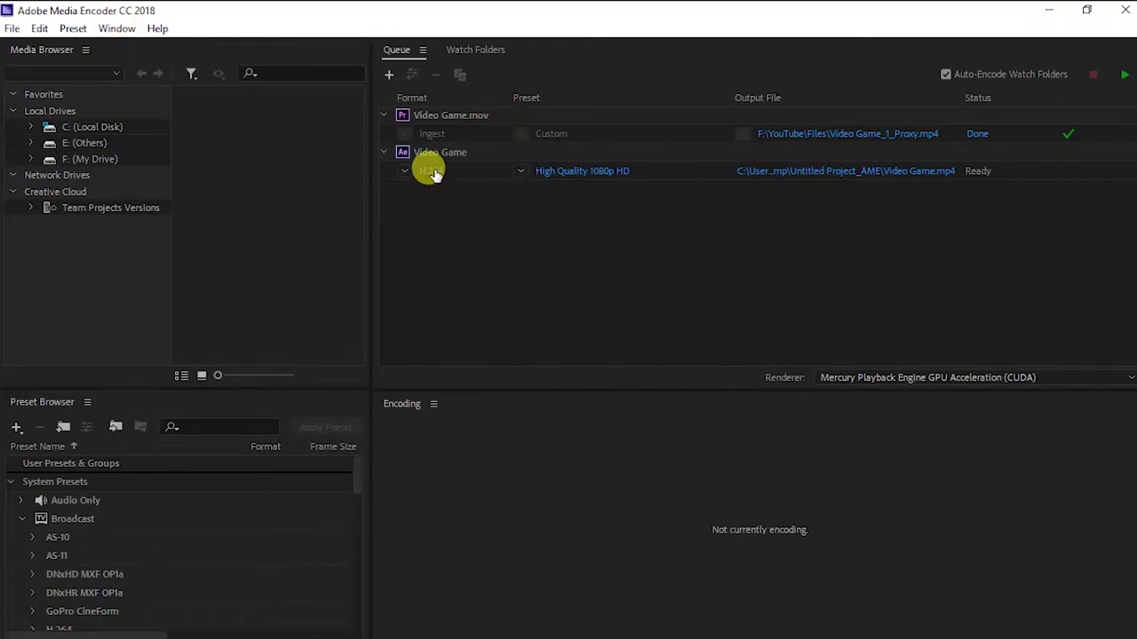
pyautogui.click(520, 159)
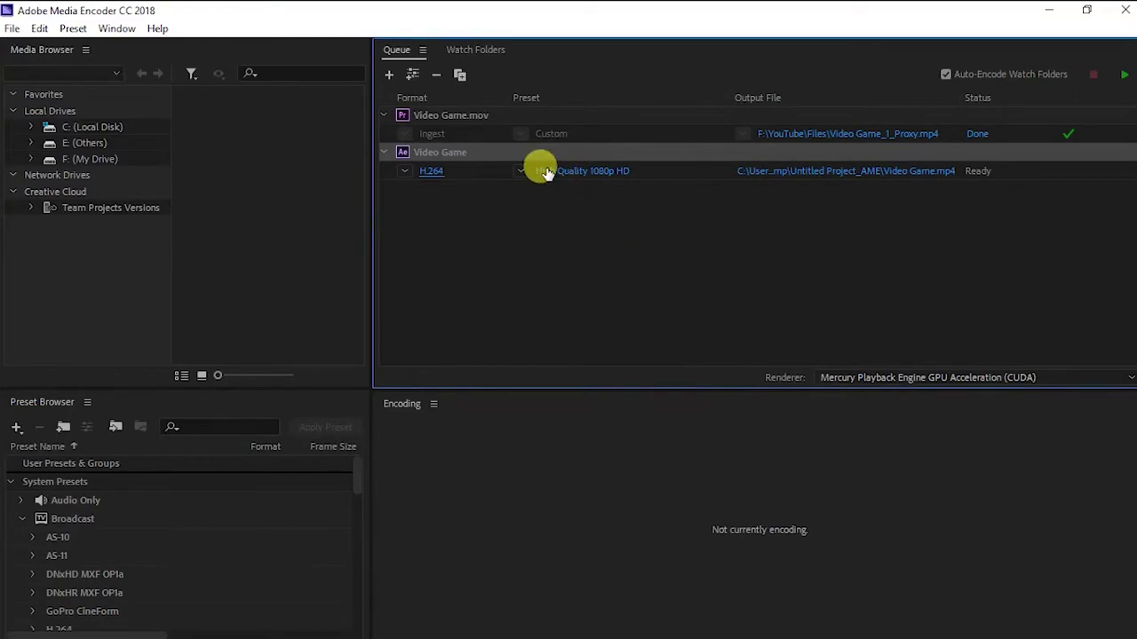
pyautogui.press('Return')
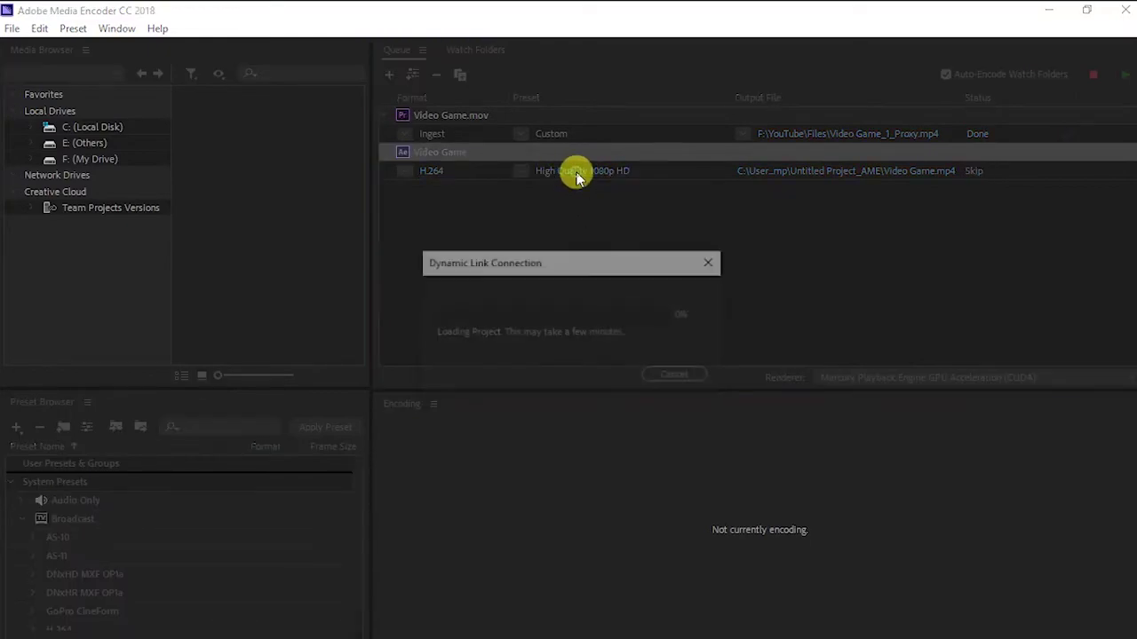
pyautogui.click(815, 104)
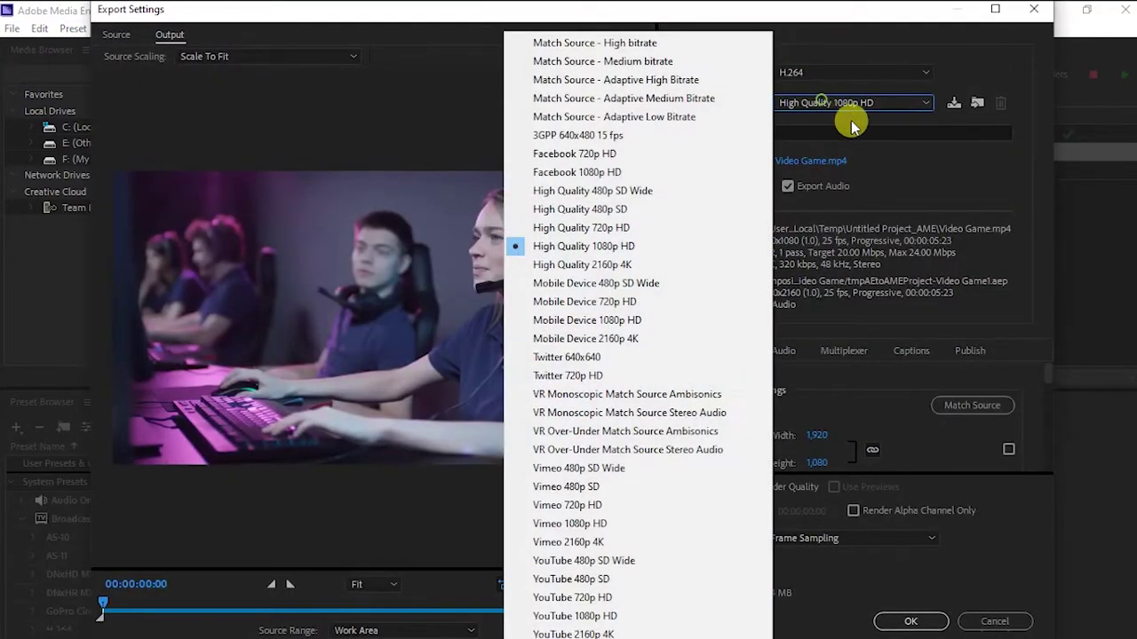
pyautogui.click(556, 248)
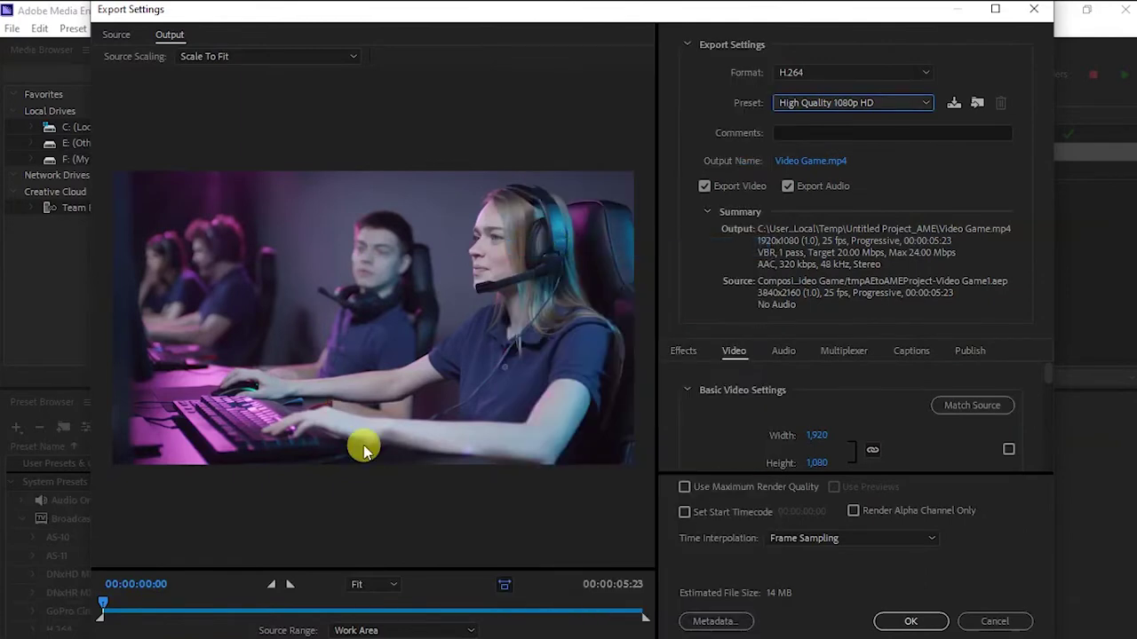
pyautogui.moveTo(320, 609); pyautogui.dragTo(249, 606)
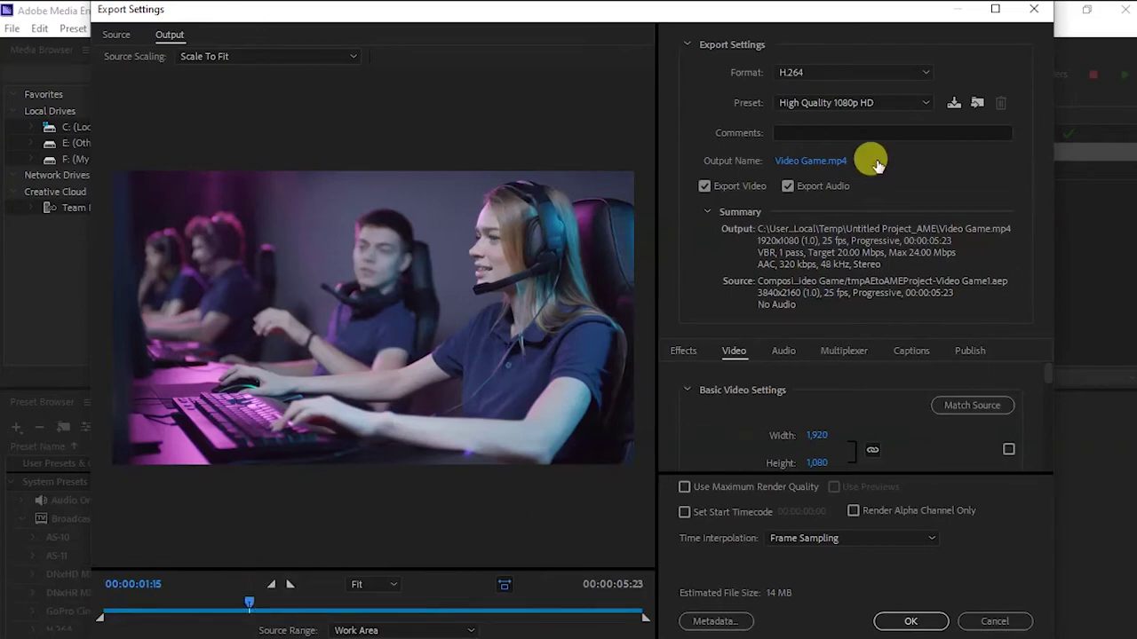
pyautogui.click(847, 103)
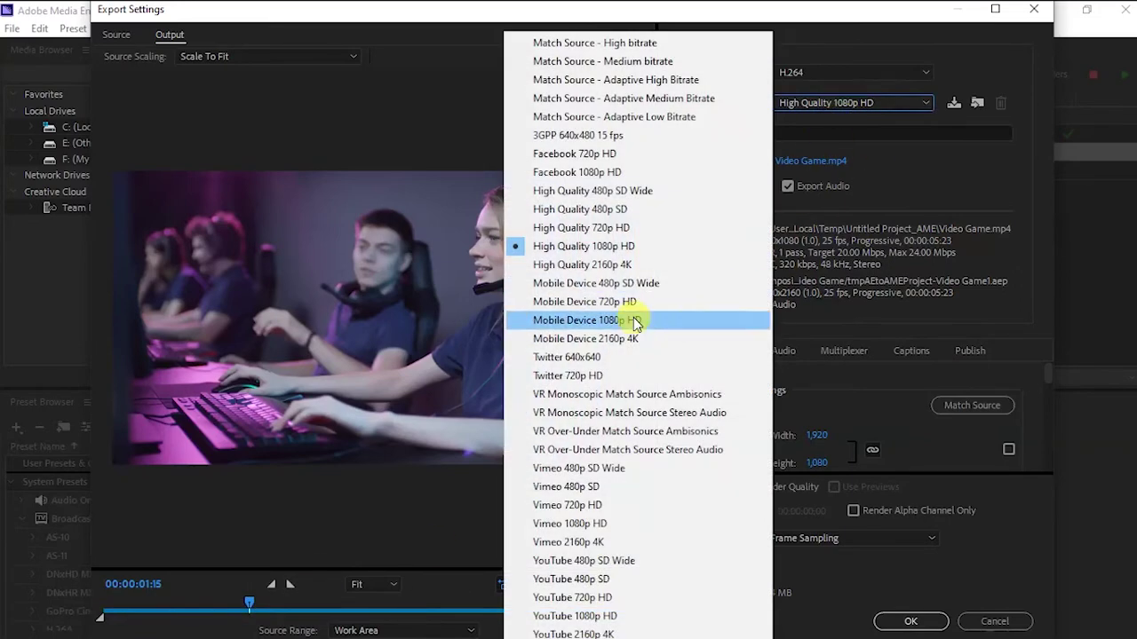
pyautogui.click(619, 249)
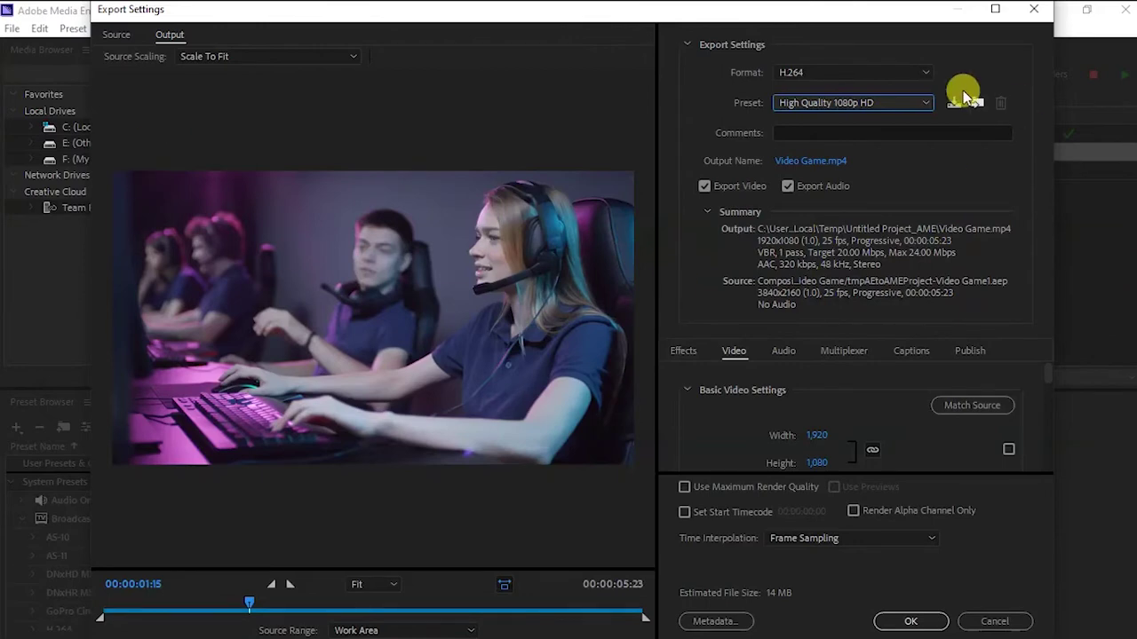
pyautogui.click(915, 622)
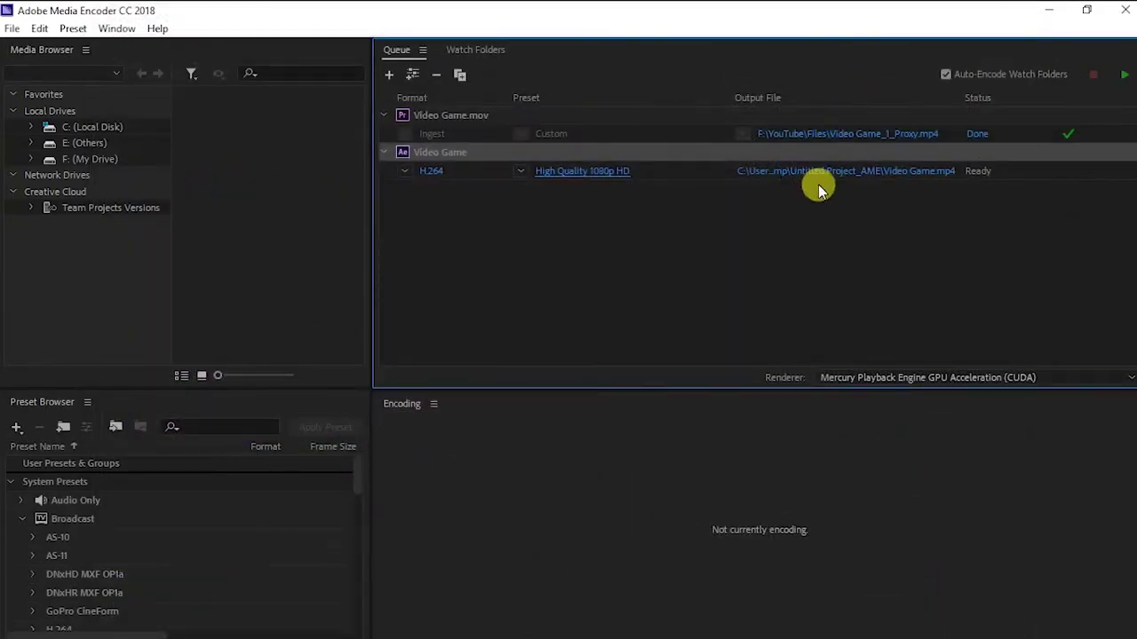
# Step: Set the output file to Video Game on the Desktop
pyautogui.click(832, 173)
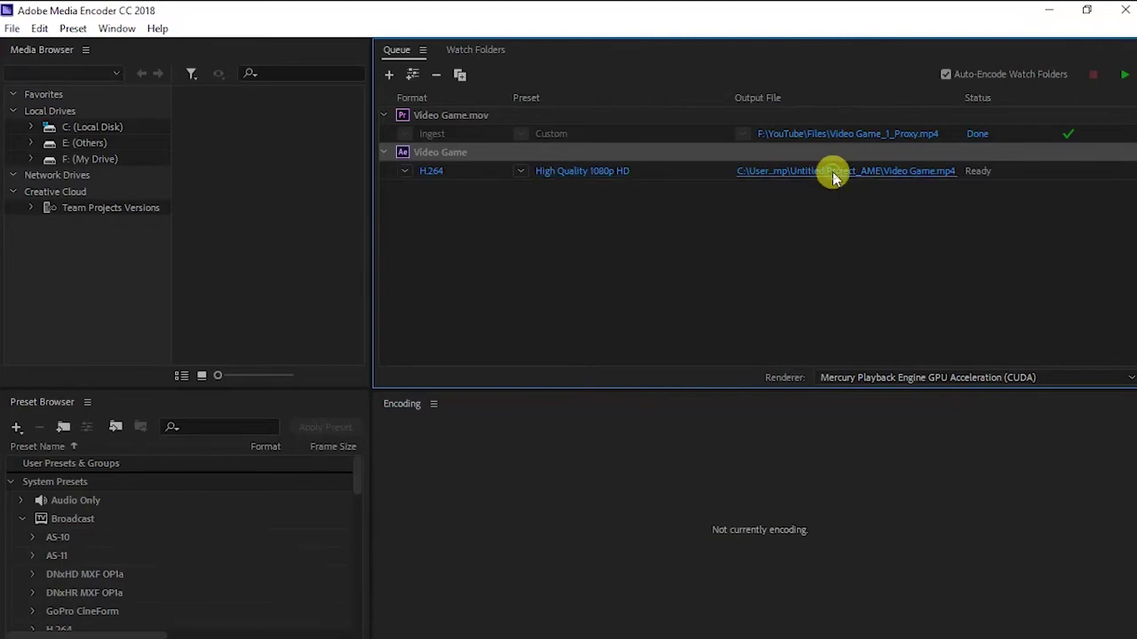
pyautogui.click(75, 172)
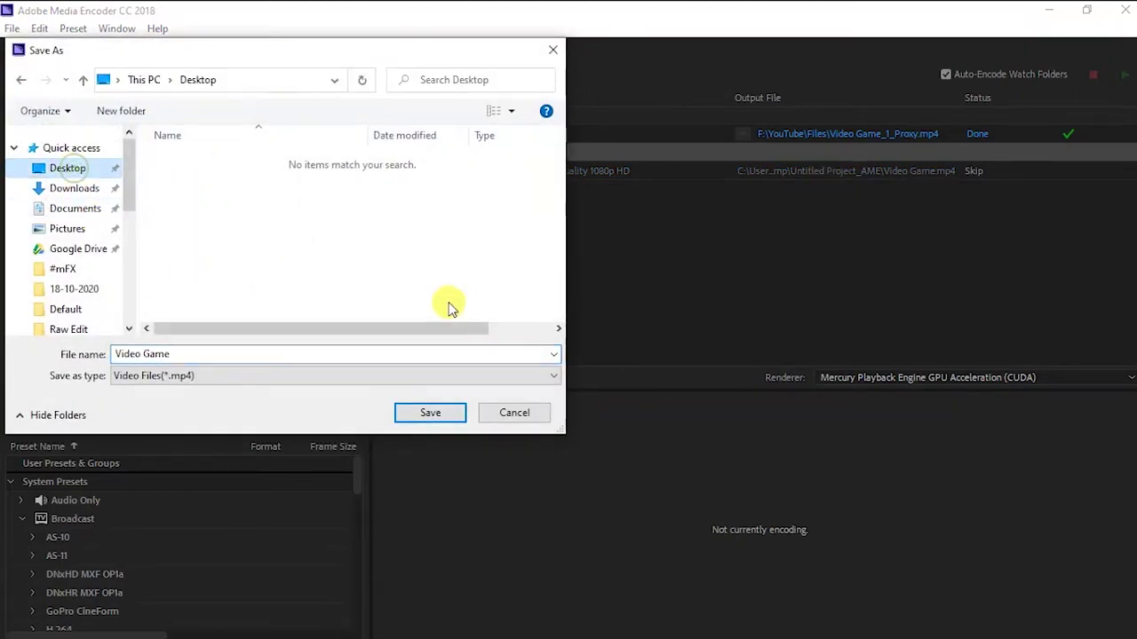
pyautogui.click(431, 415)
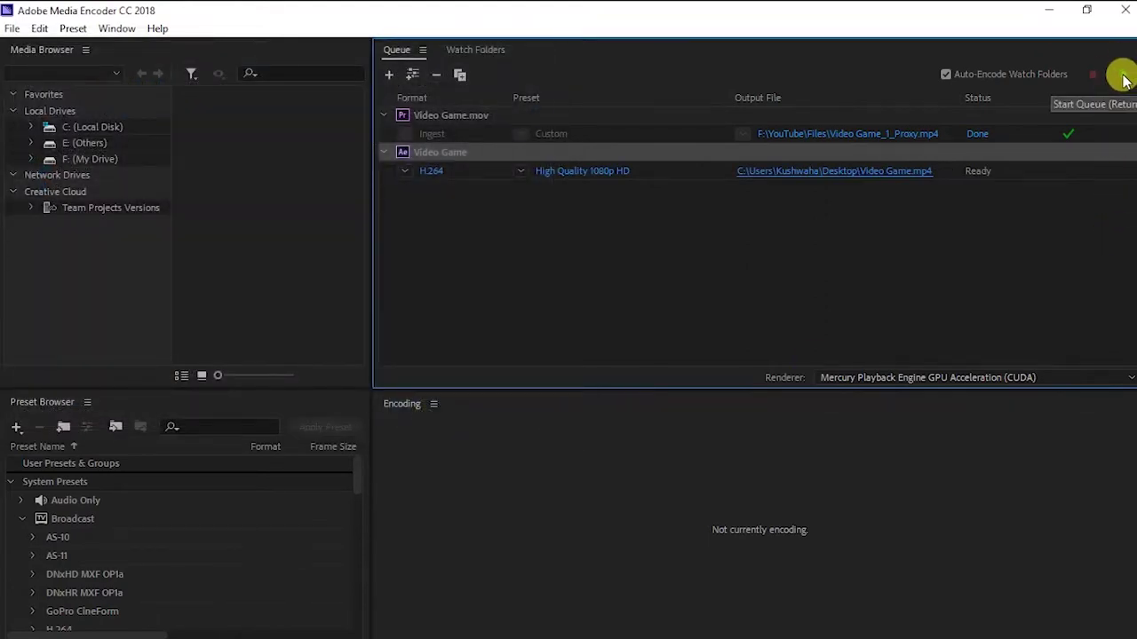
# Step: Start the queue and let Video Game.mp4 finish encoding
pyautogui.click(1123, 78)
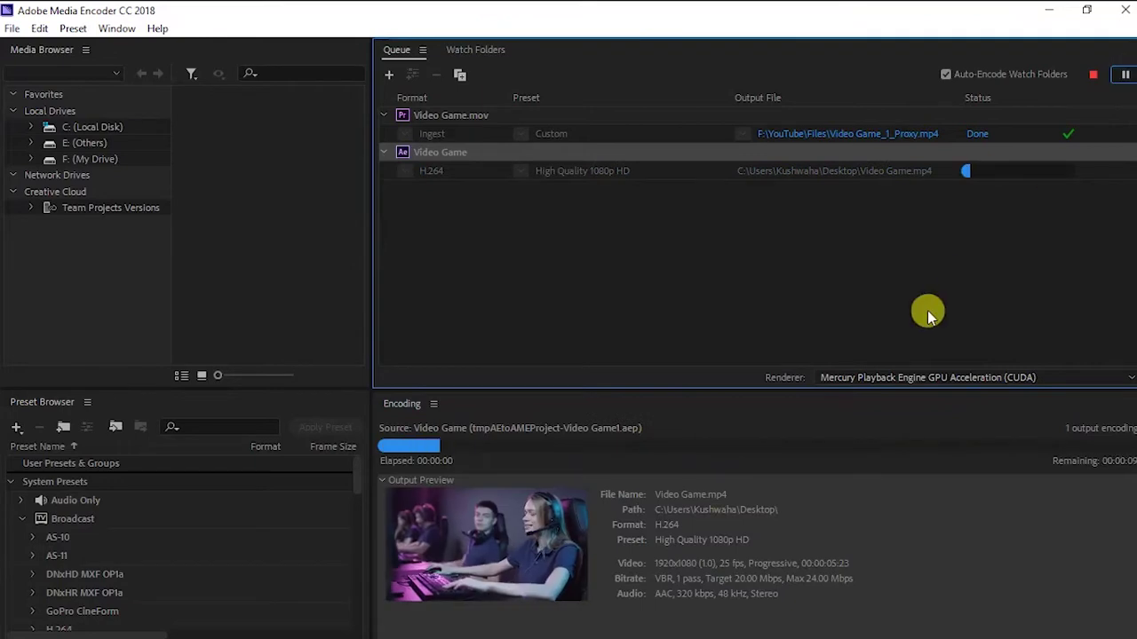
pyautogui.click(755, 416)
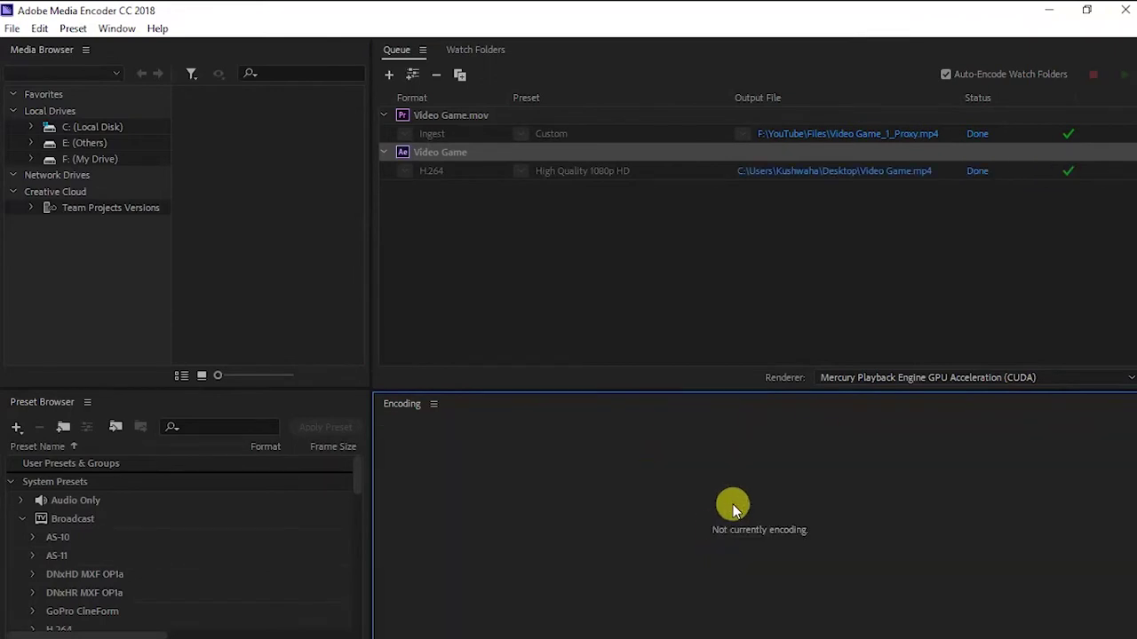
pyautogui.click(797, 280)
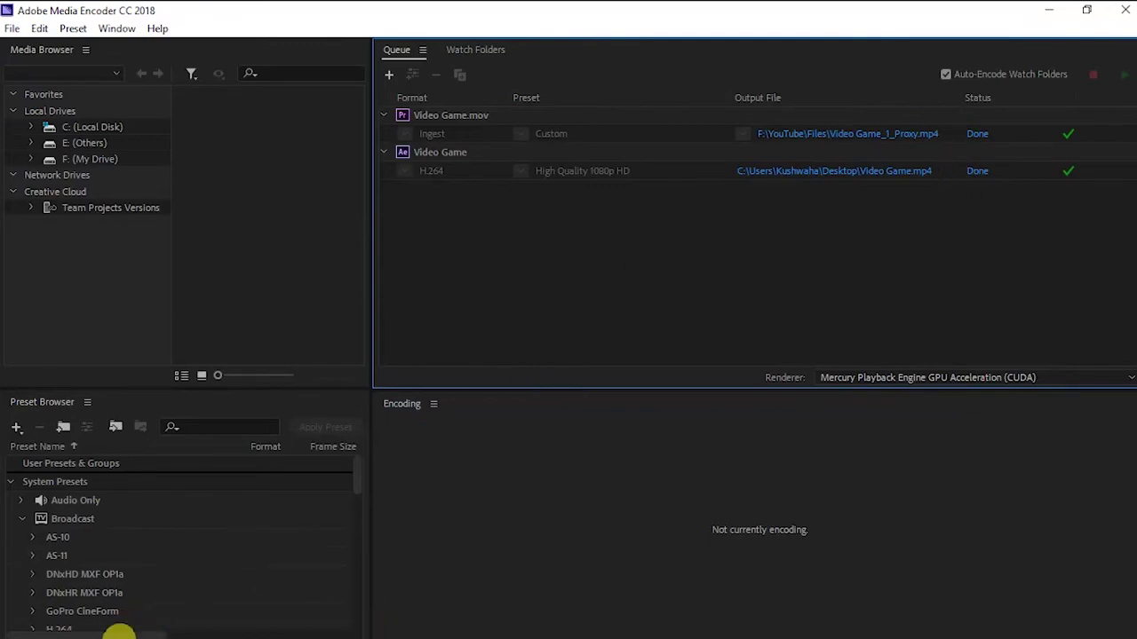
# Step: Minimize Media Encoder and rewind the After Effects playhead to near the comp start
pyautogui.click(1048, 10)
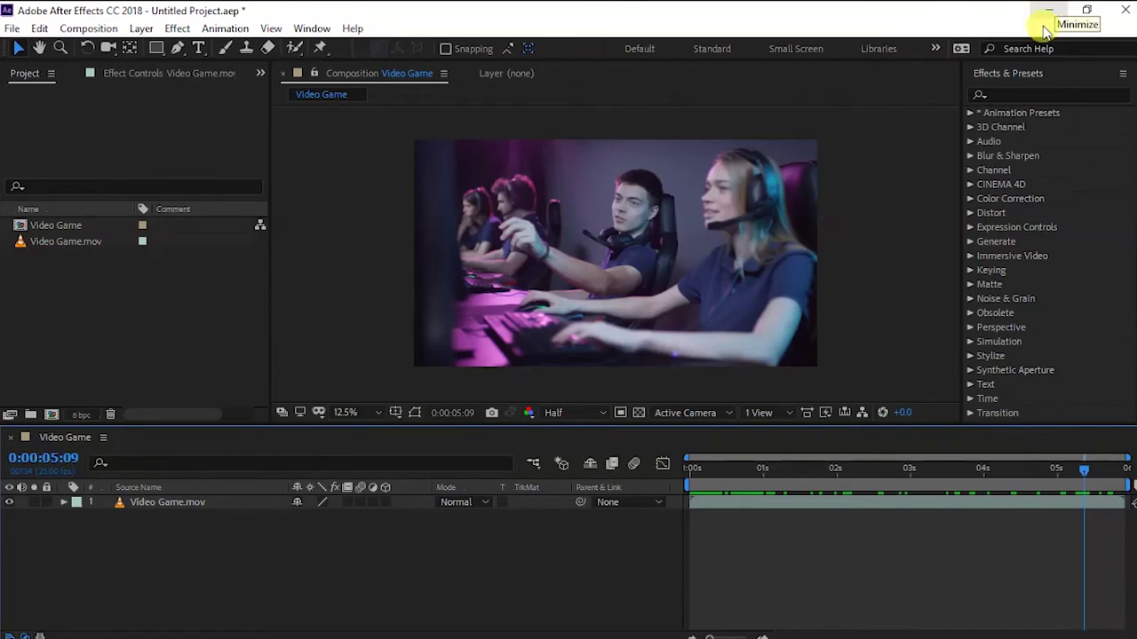
pyautogui.click(797, 477)
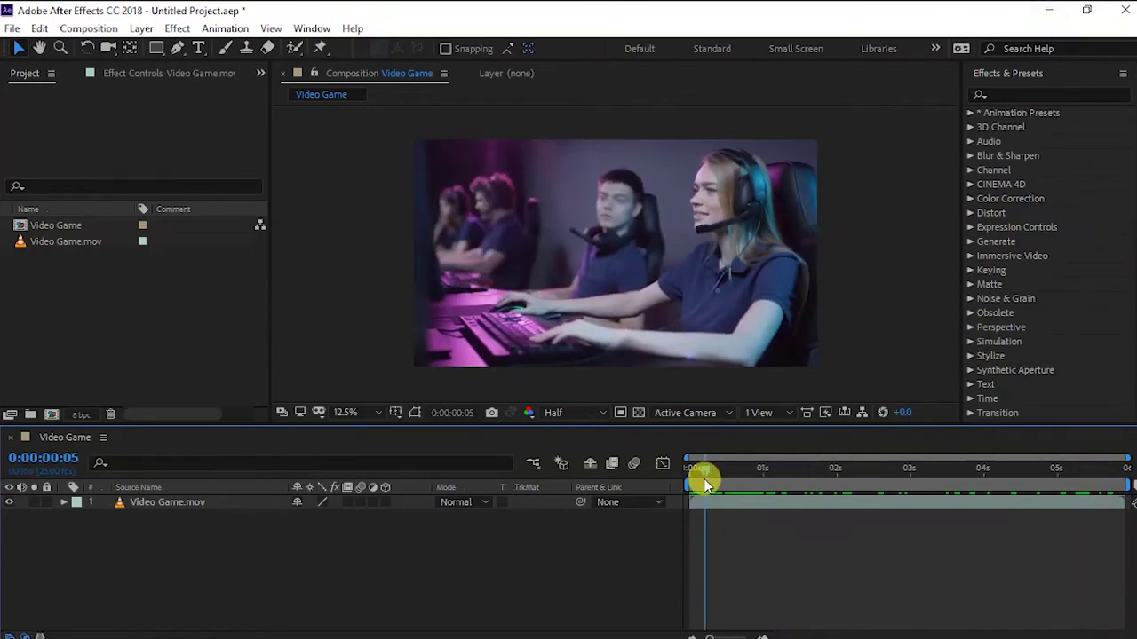
pyautogui.moveTo(773, 479); pyautogui.dragTo(730, 479)
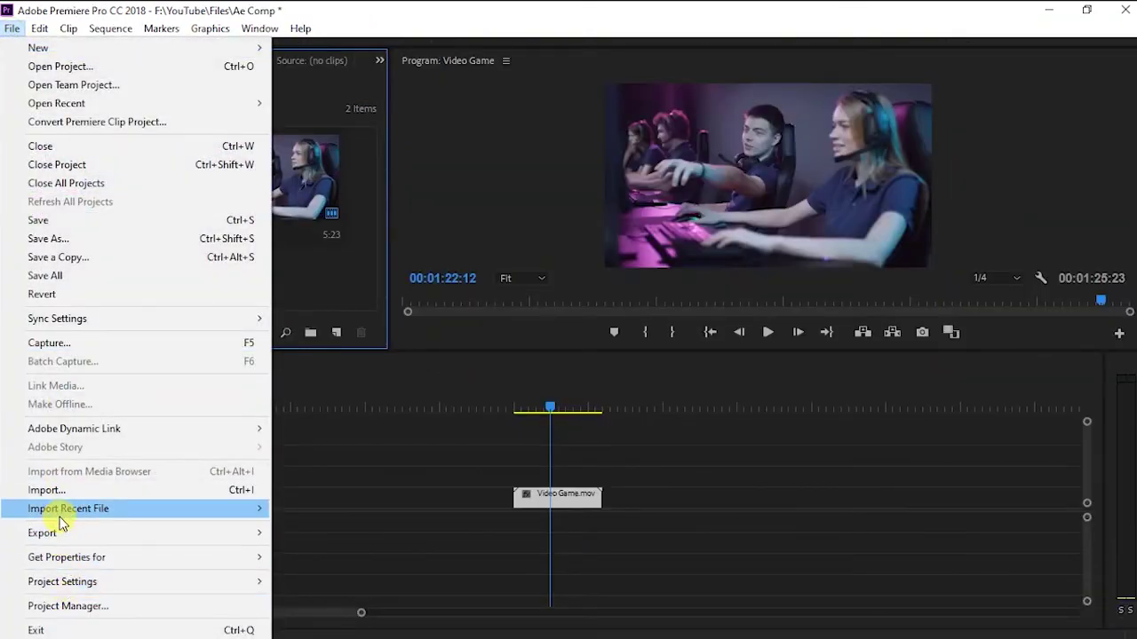
# Step: Keep Ingest Settings on Create Proxies with the 1280x720 H.264 preset and confirm
pyautogui.moveTo(71, 582)
pyautogui.click(343, 582)
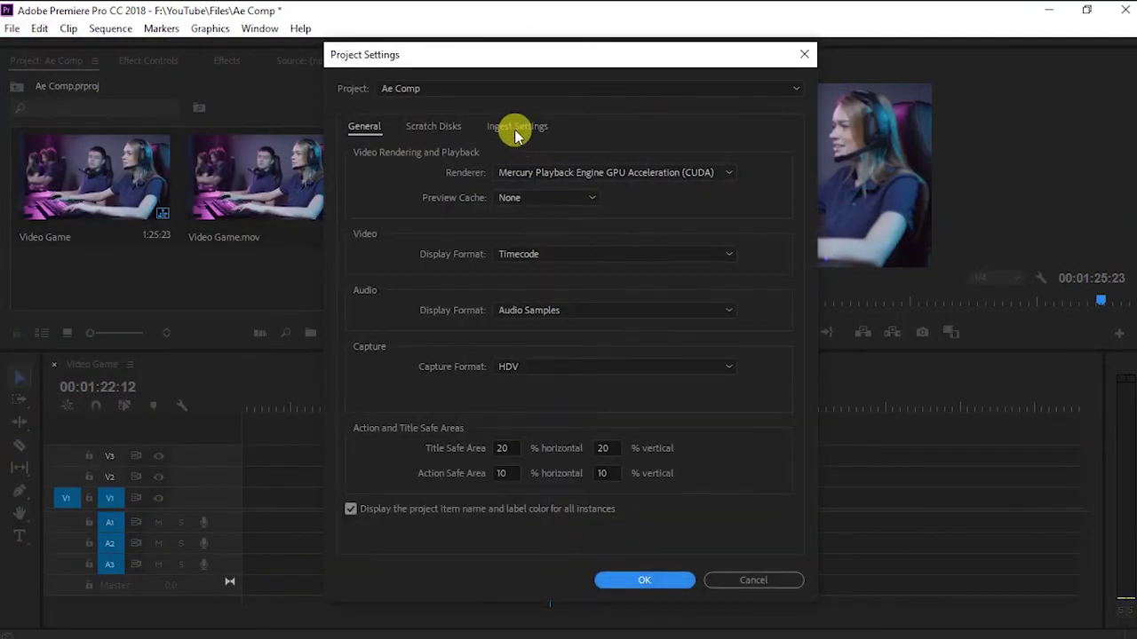
pyautogui.click(514, 129)
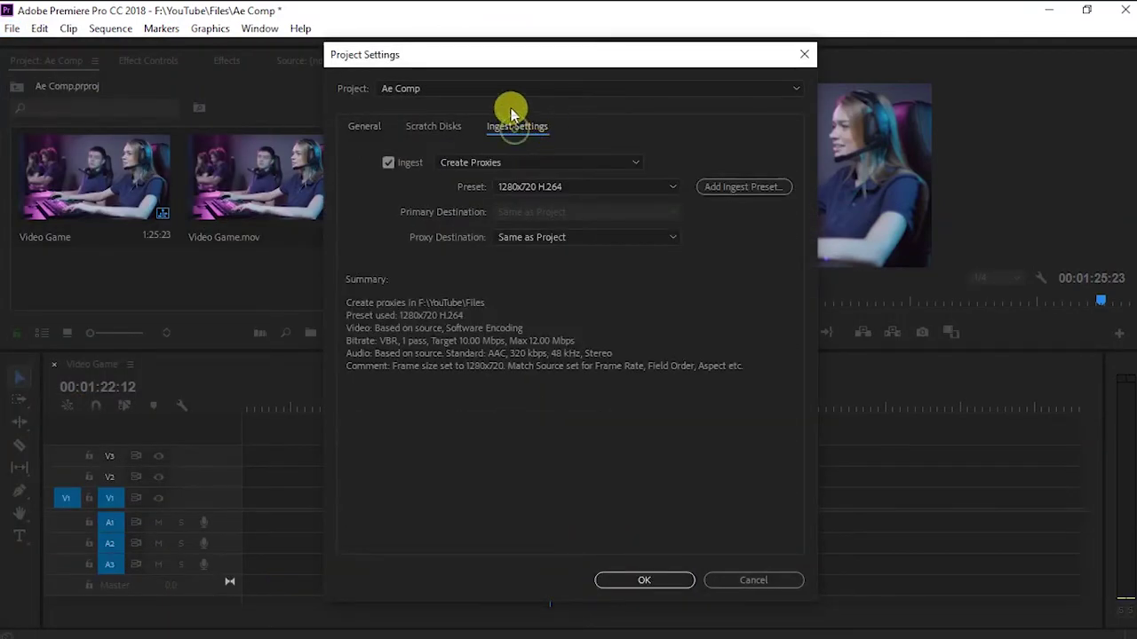
pyautogui.click(524, 165)
pyautogui.click(484, 216)
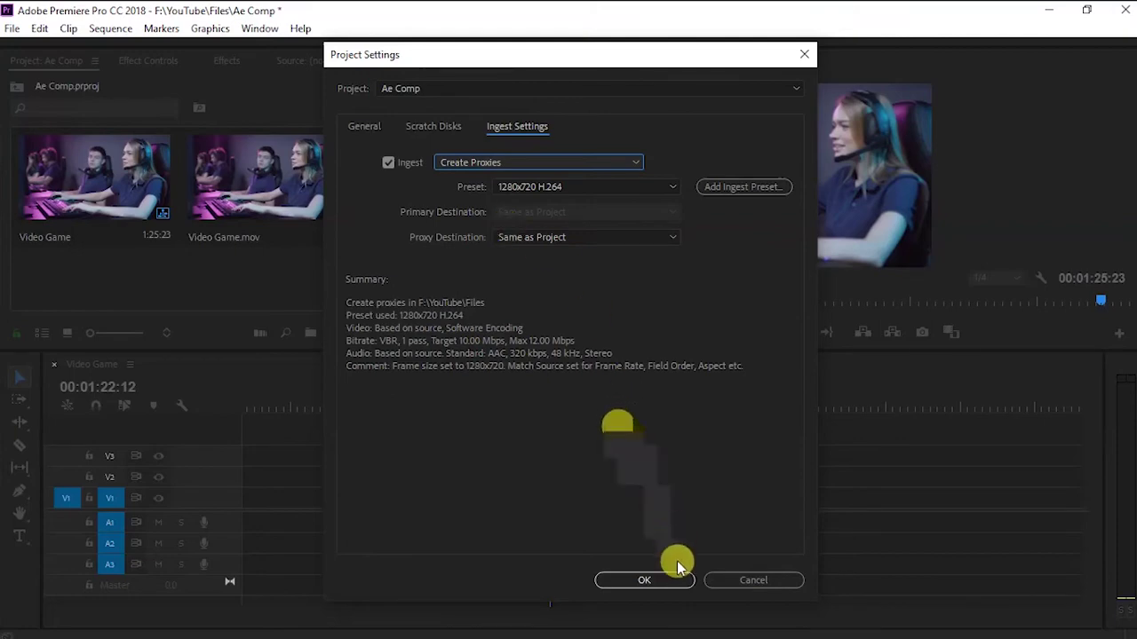
pyautogui.click(642, 580)
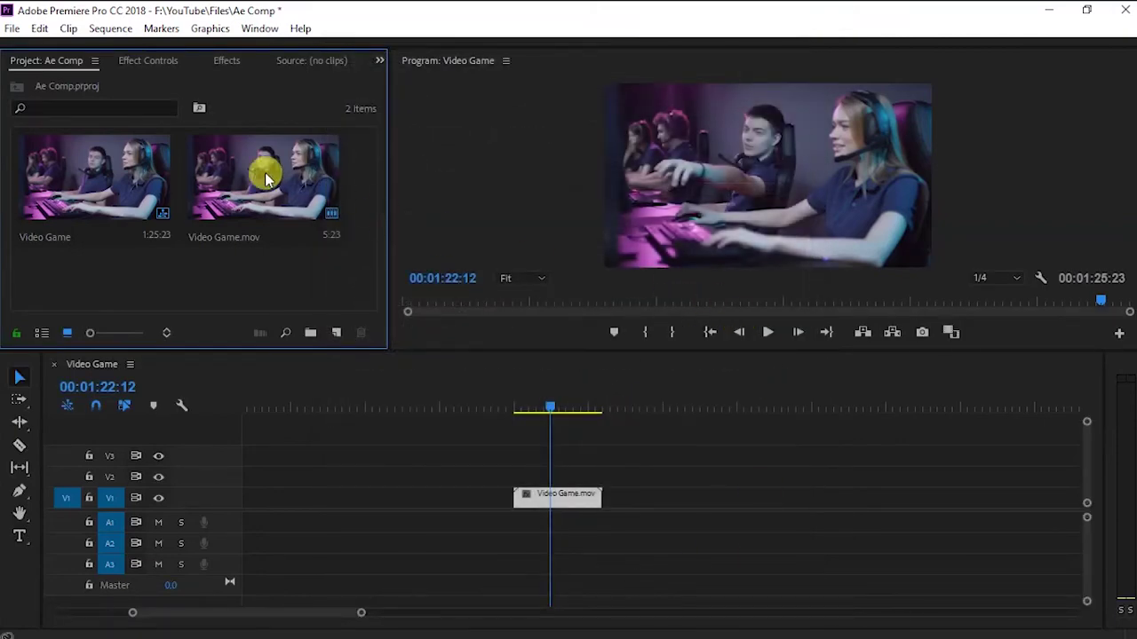
pyautogui.click(11, 27)
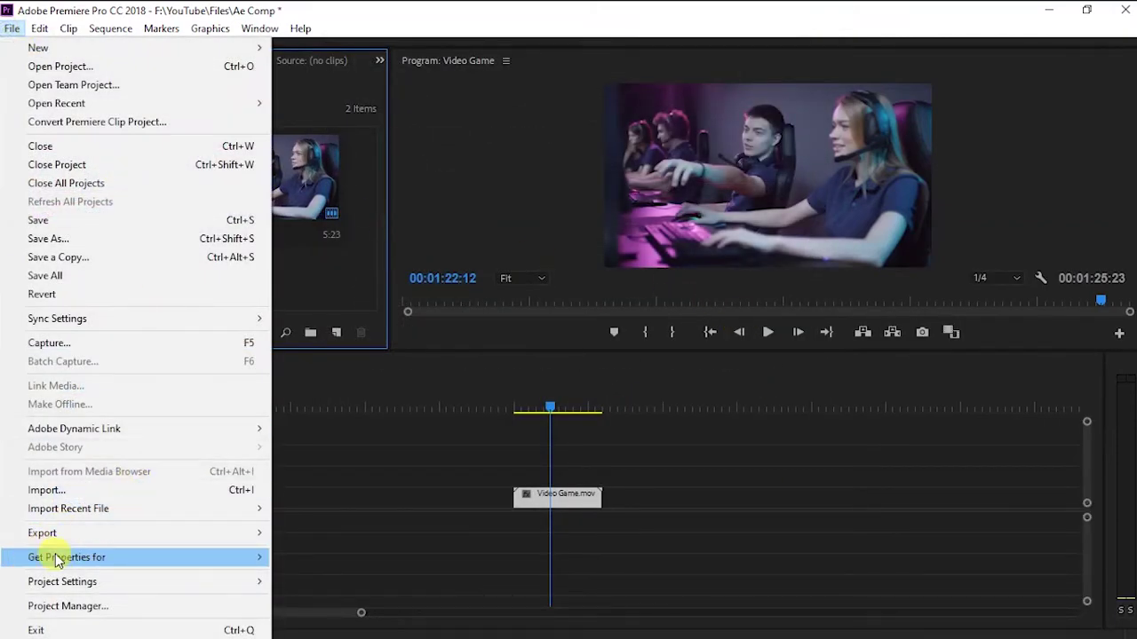
pyautogui.moveTo(76, 581)
pyautogui.click(306, 582)
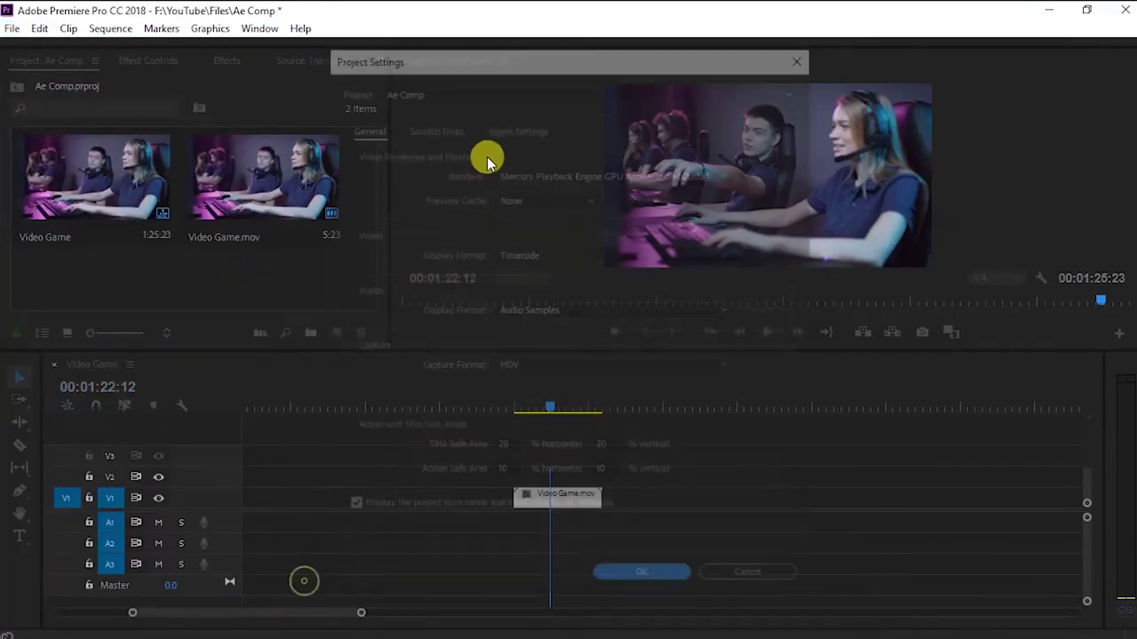
pyautogui.click(516, 126)
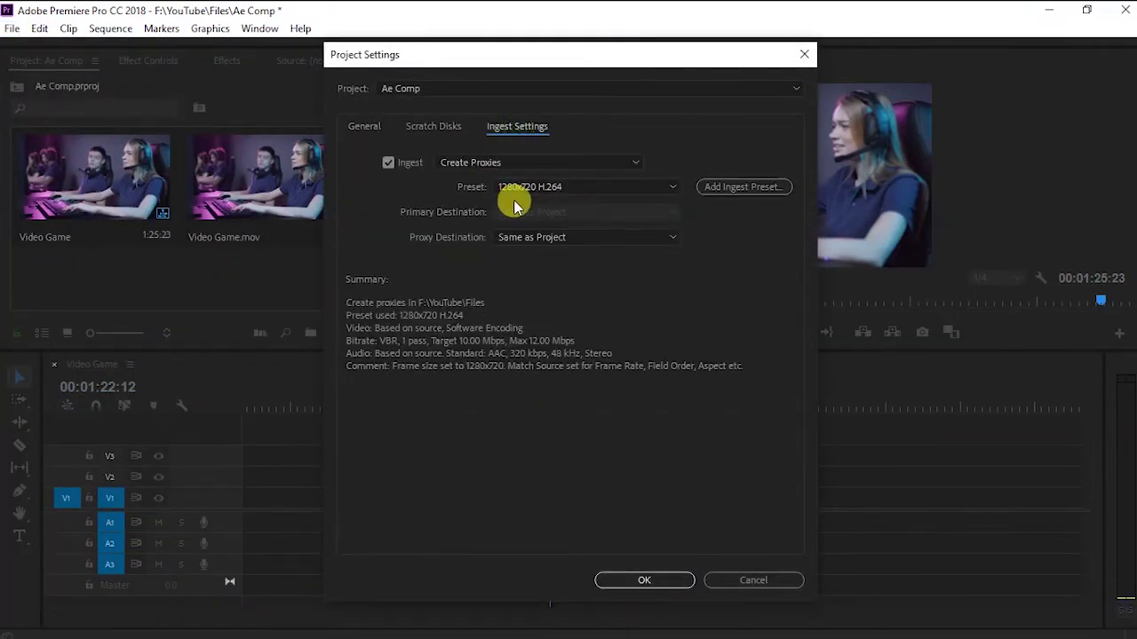
pyautogui.press('Return')
pyautogui.press('=')
pyautogui.click(517, 402)
pyautogui.moveTo(516, 401); pyautogui.dragTo(510, 401)
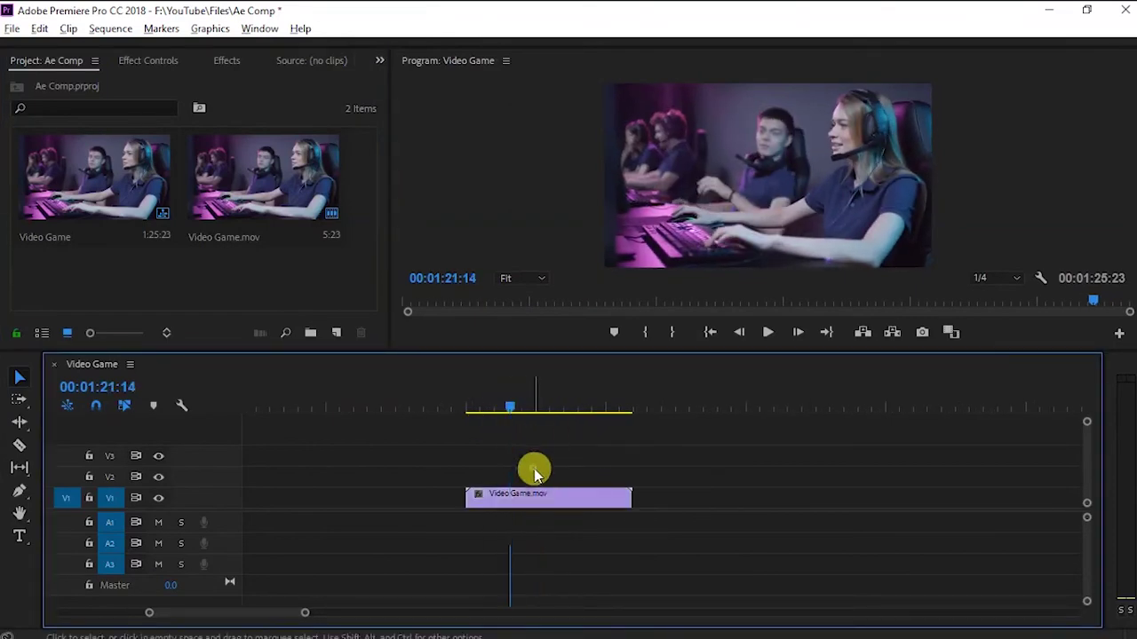
pyautogui.rightClick(537, 497)
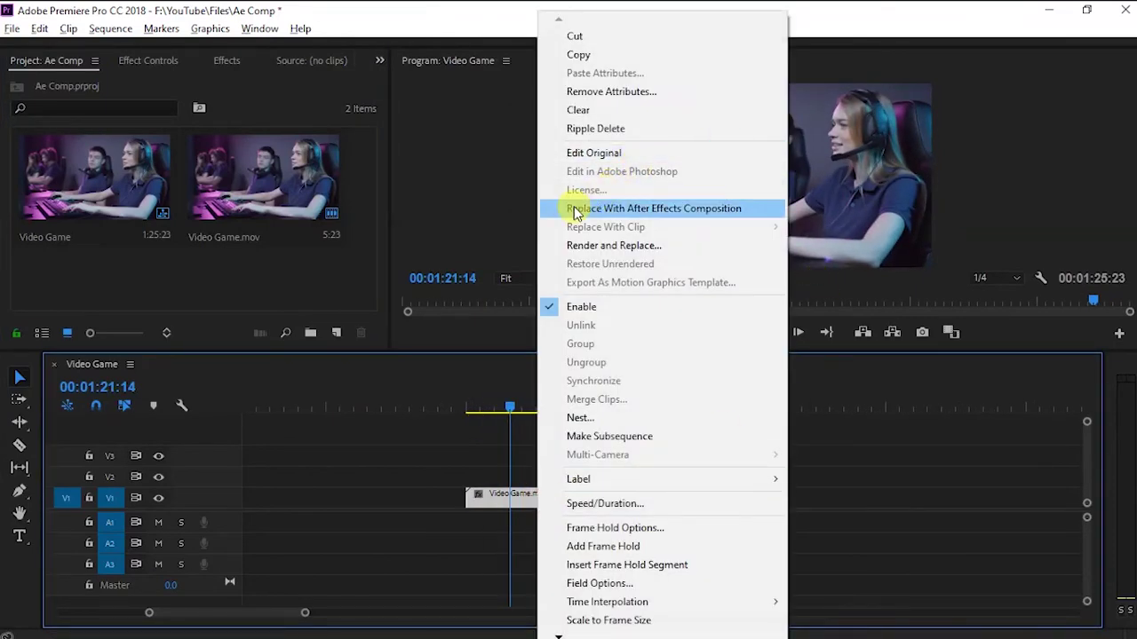
# Step: Replace the clip with an After Effects composition, saved as Untitled Project on the Desktop
pyautogui.click(646, 209)
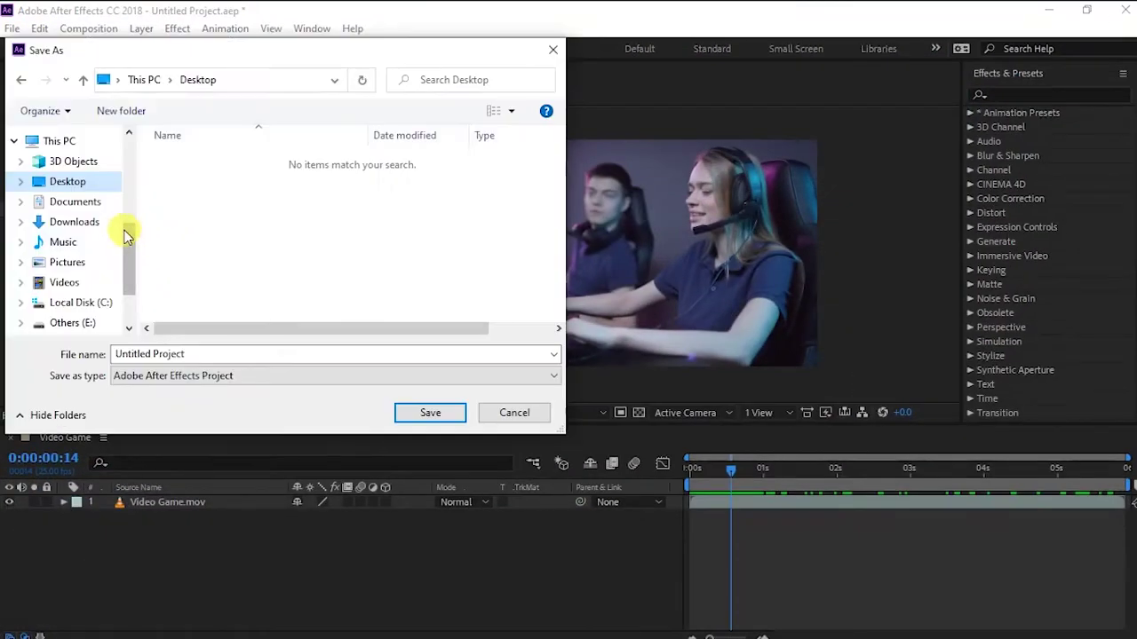
pyautogui.tripleClick(205, 354)
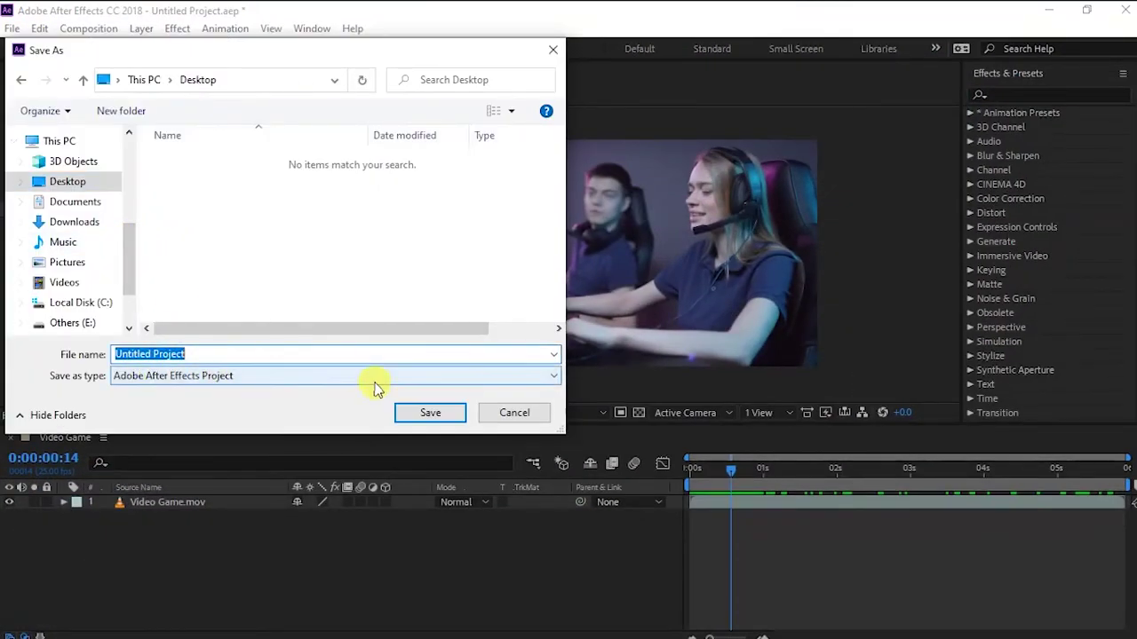
pyautogui.click(431, 413)
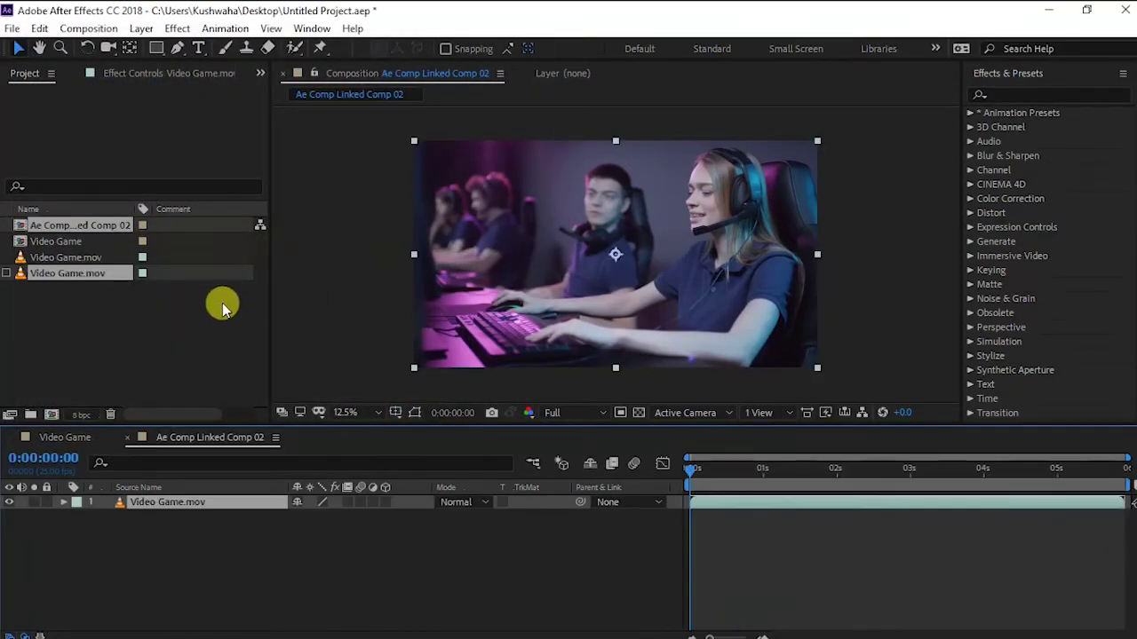
# Step: Apply Distort > Bulge to Video Game.mov at 0:00:01:12, centre 1808,602, height 0.4
pyautogui.click(64, 317)
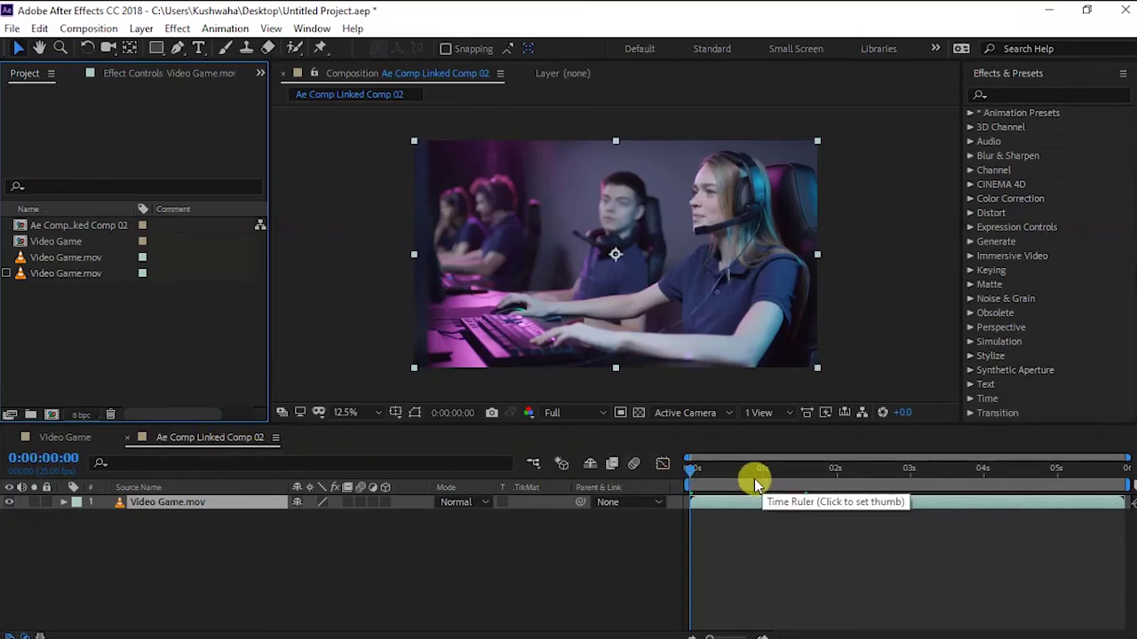
pyautogui.click(714, 471)
pyautogui.moveTo(724, 473); pyautogui.dragTo(796, 471)
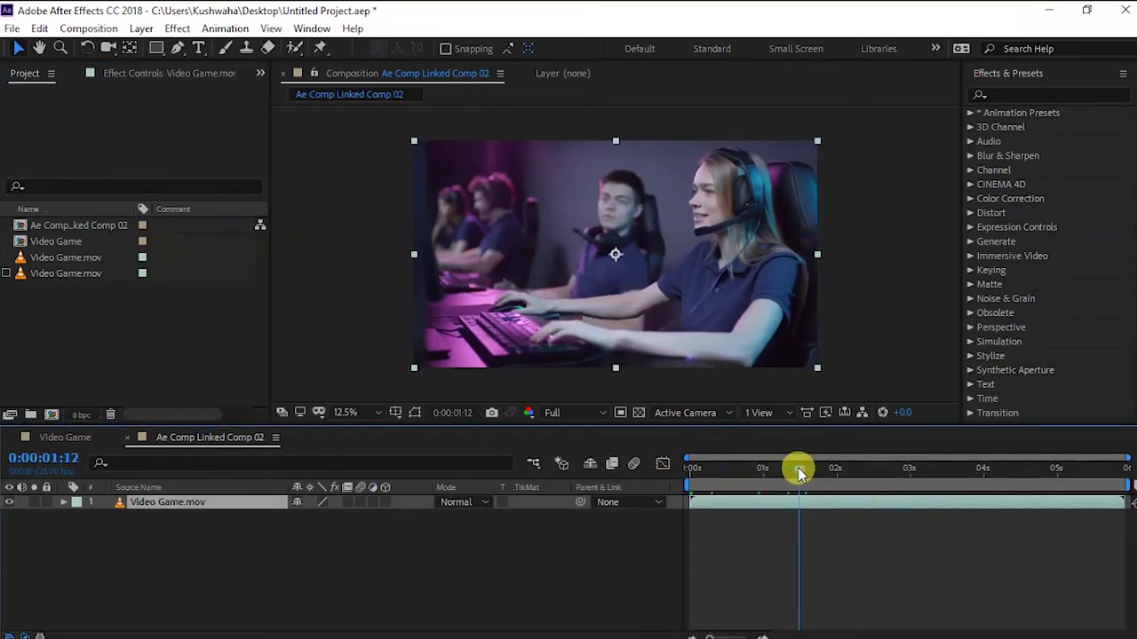
pyautogui.click(971, 356)
pyautogui.click(971, 357)
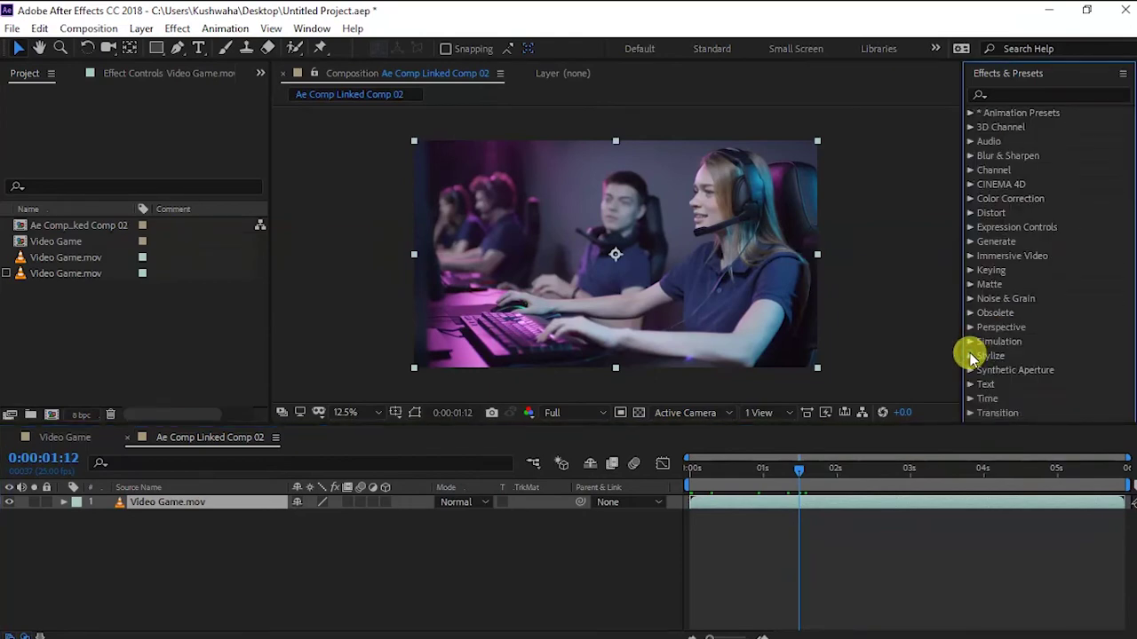
pyautogui.click(970, 214)
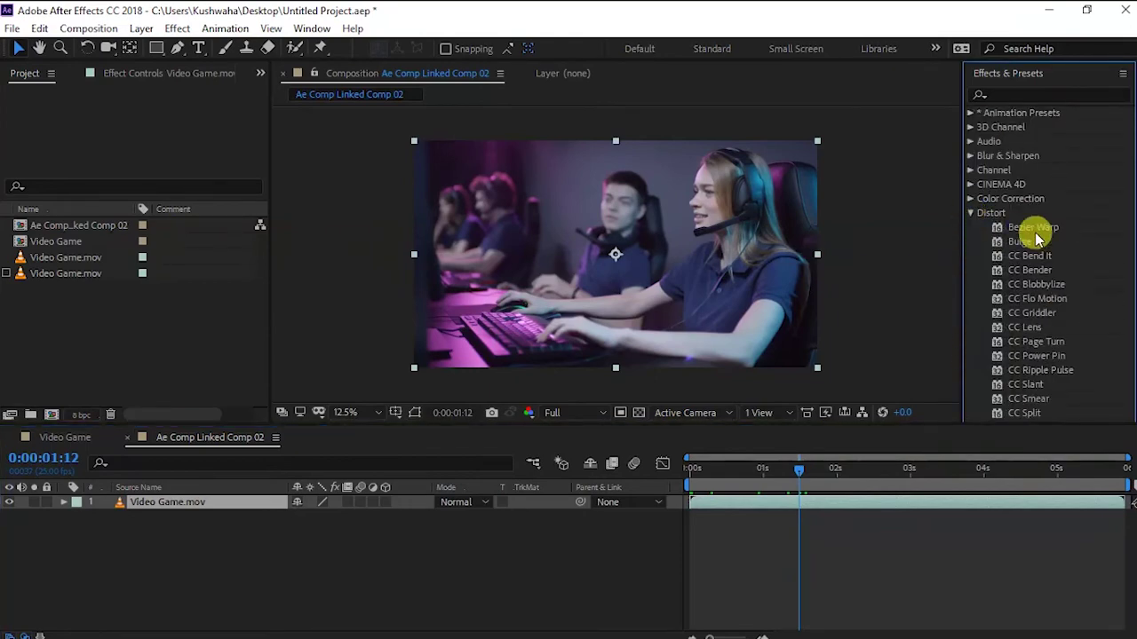
pyautogui.moveTo(1033, 240)
pyautogui.mouseDown()
pyautogui.moveTo(557, 259)
pyautogui.moveTo(617, 264)
pyautogui.mouseUp()
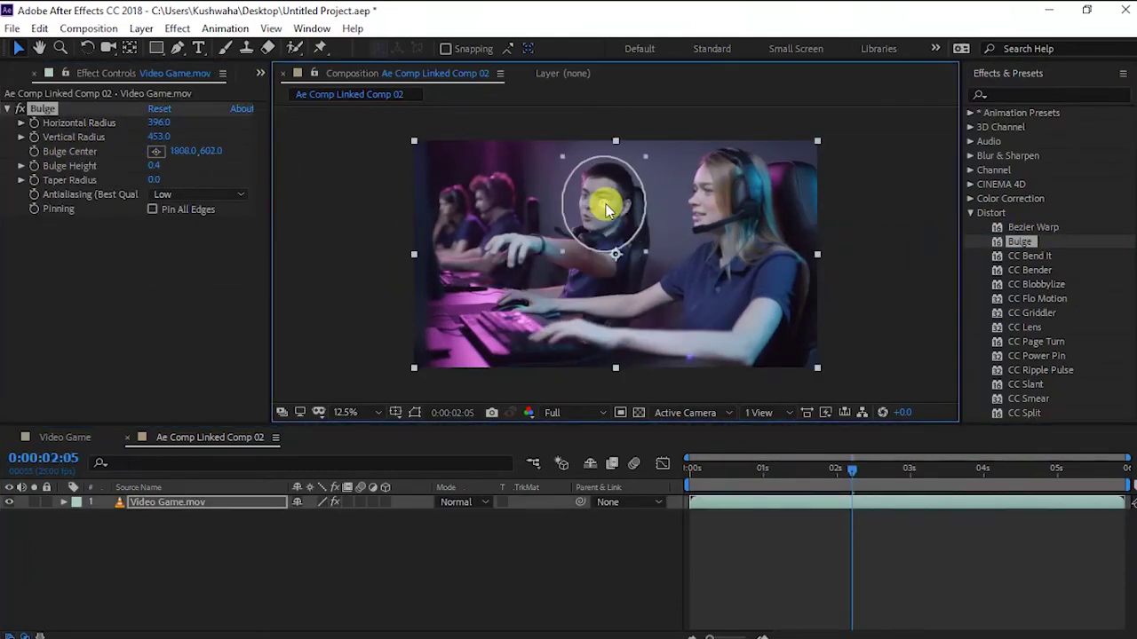
pyautogui.moveTo(838, 473); pyautogui.dragTo(995, 475)
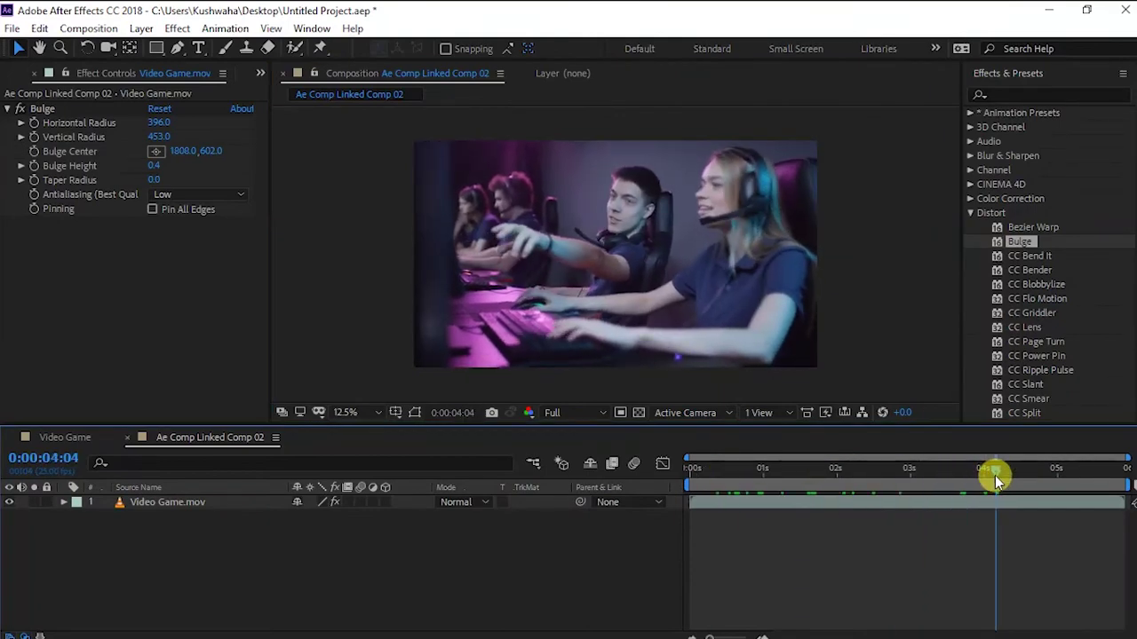
# Step: Save the After Effects project with Ctrl+S and switch back to Premiere Pro
pyautogui.click(711, 268)
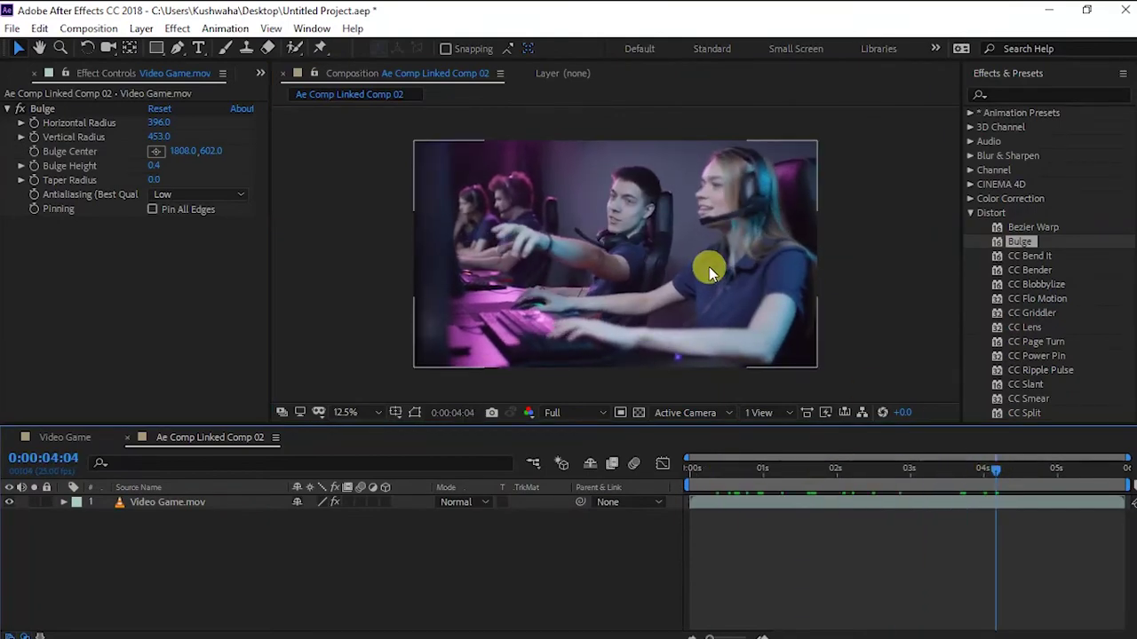
pyautogui.hotkey('ctrl', 's')
pyautogui.click(920, 71)
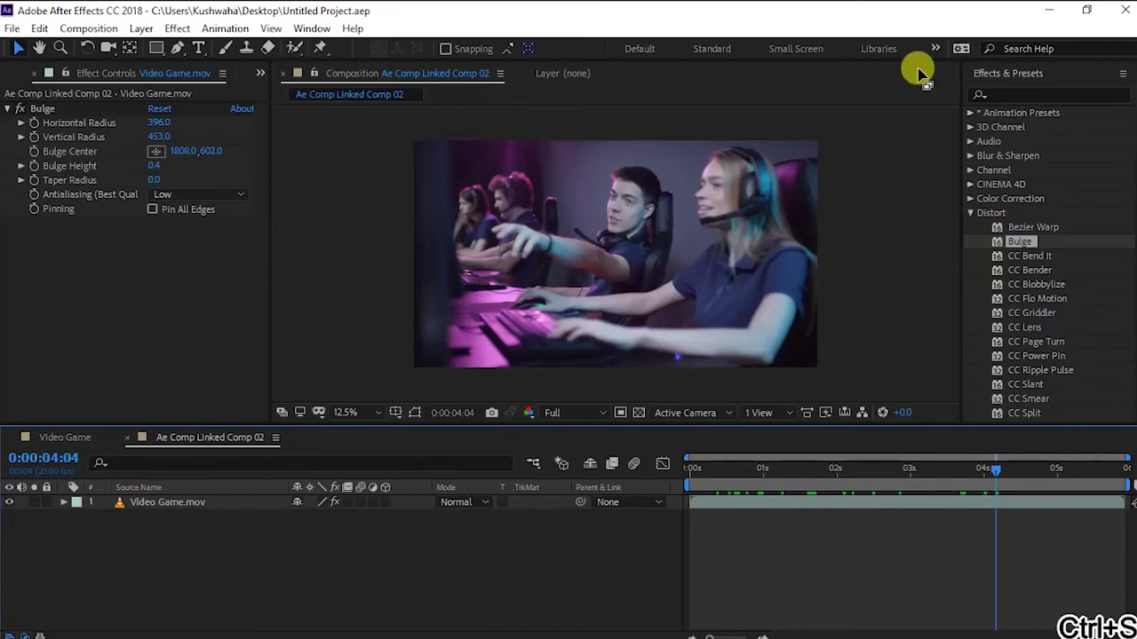
pyautogui.click(1049, 9)
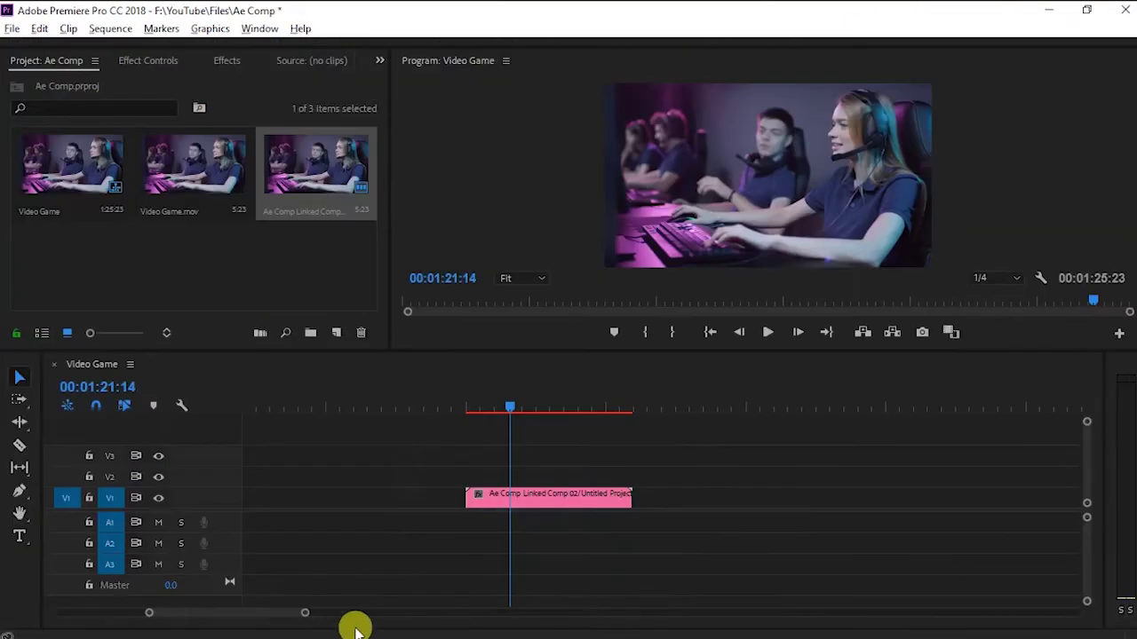
# Step: Scrub the Premiere playhead over the linked clip to preview the bulge, then select it
pyautogui.click(516, 409)
pyautogui.moveTo(516, 409)
pyautogui.mouseDown()
pyautogui.moveTo(541, 409)
pyautogui.moveTo(490, 416)
pyautogui.moveTo(497, 403)
pyautogui.moveTo(543, 406)
pyautogui.moveTo(500, 412)
pyautogui.mouseUp()
pyautogui.click(533, 495)
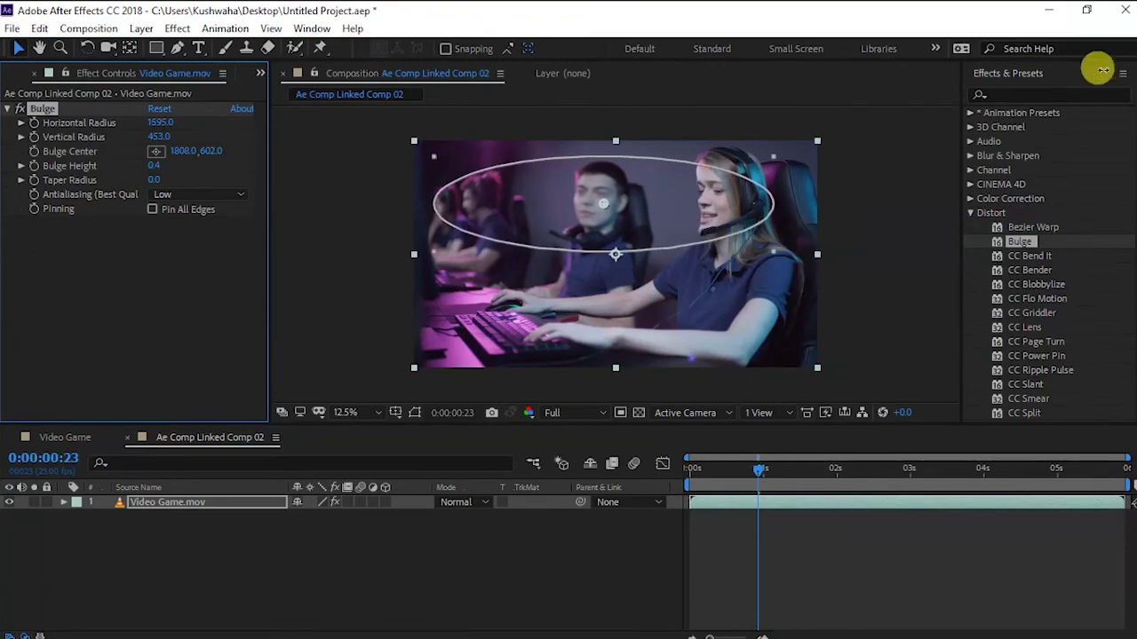
# Step: Raise Bulge Height to 1.3 with 449 horizontal radius, check frames, and return to Premiere Pro
pyautogui.moveTo(156, 167); pyautogui.dragTo(151, 182)
pyautogui.click(381, 248)
pyautogui.moveTo(774, 464)
pyautogui.mouseDown()
pyautogui.moveTo(696, 467)
pyautogui.moveTo(901, 472)
pyautogui.mouseUp()
pyautogui.click(728, 329)
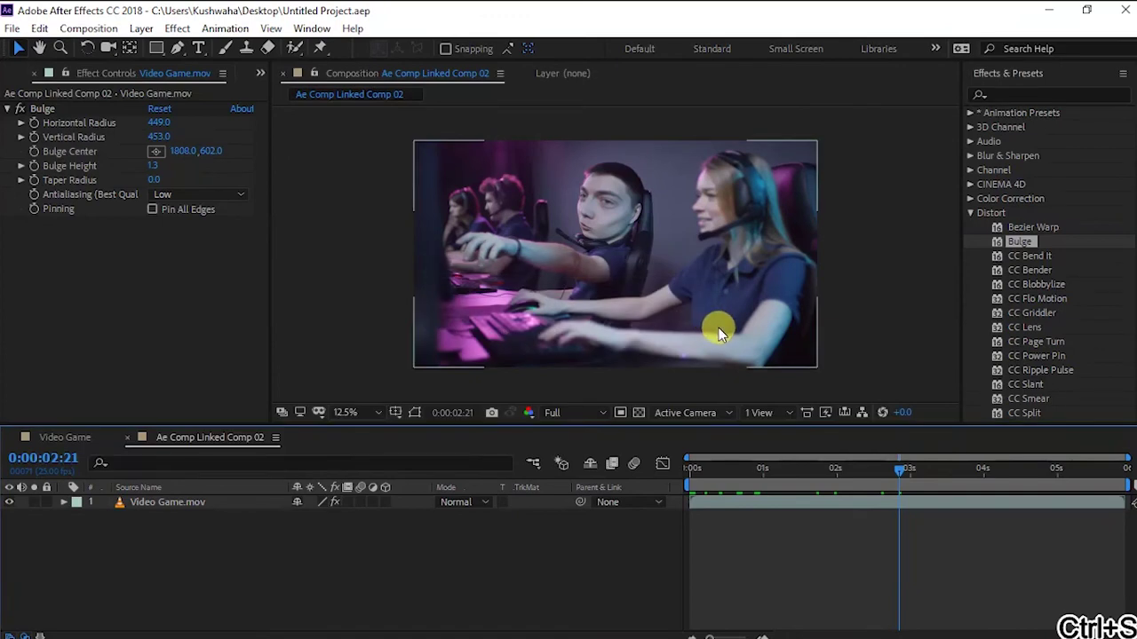
pyautogui.click(872, 263)
pyautogui.click(733, 468)
pyautogui.click(1051, 11)
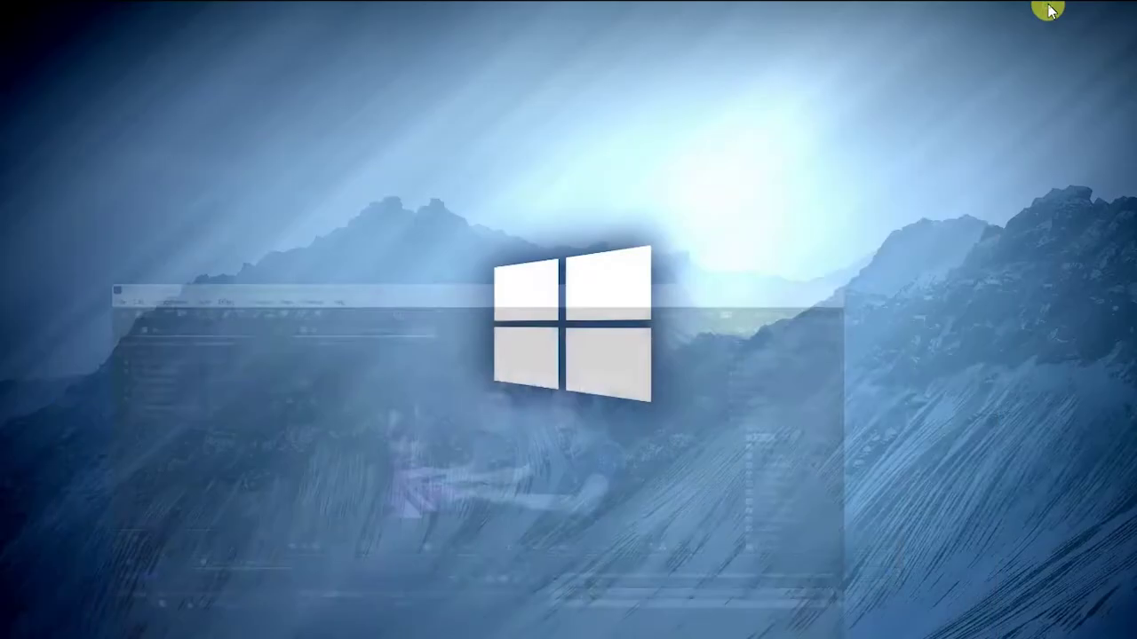
pyautogui.click(184, 629)
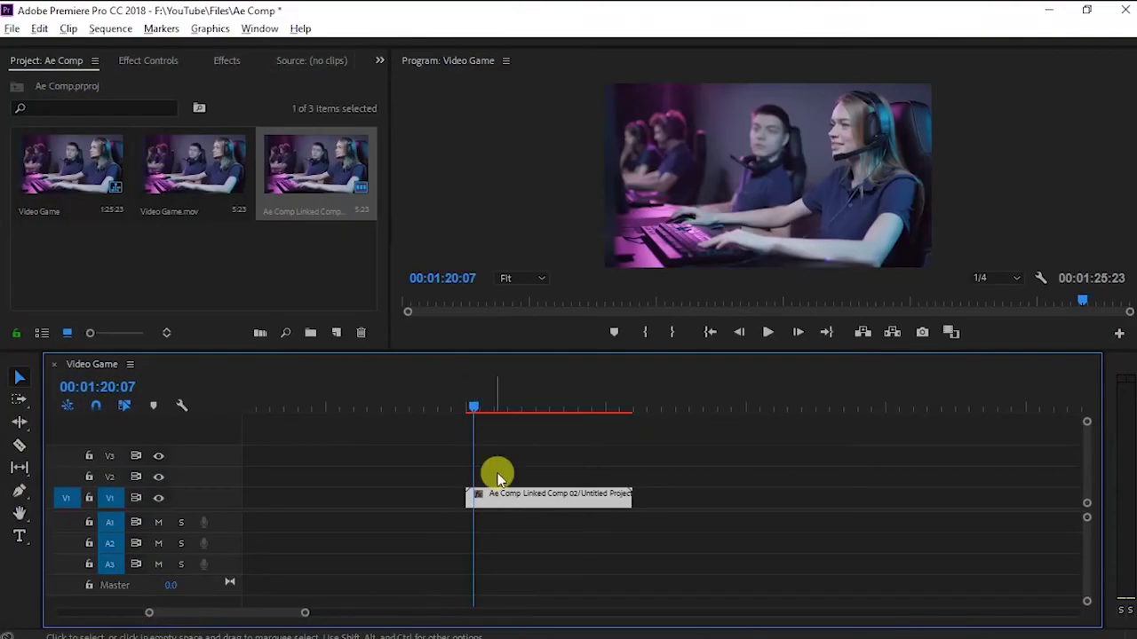
pyautogui.moveTo(475, 403)
pyautogui.mouseDown()
pyautogui.moveTo(584, 402)
pyautogui.moveTo(489, 408)
pyautogui.moveTo(566, 411)
pyautogui.mouseUp()
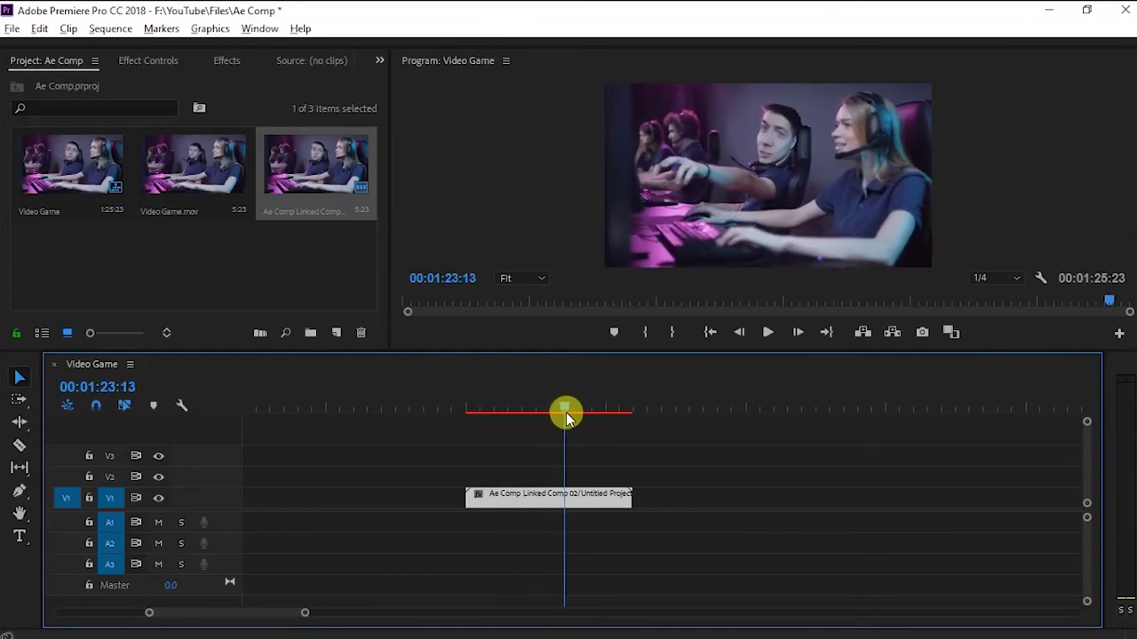
pyautogui.click(304, 271)
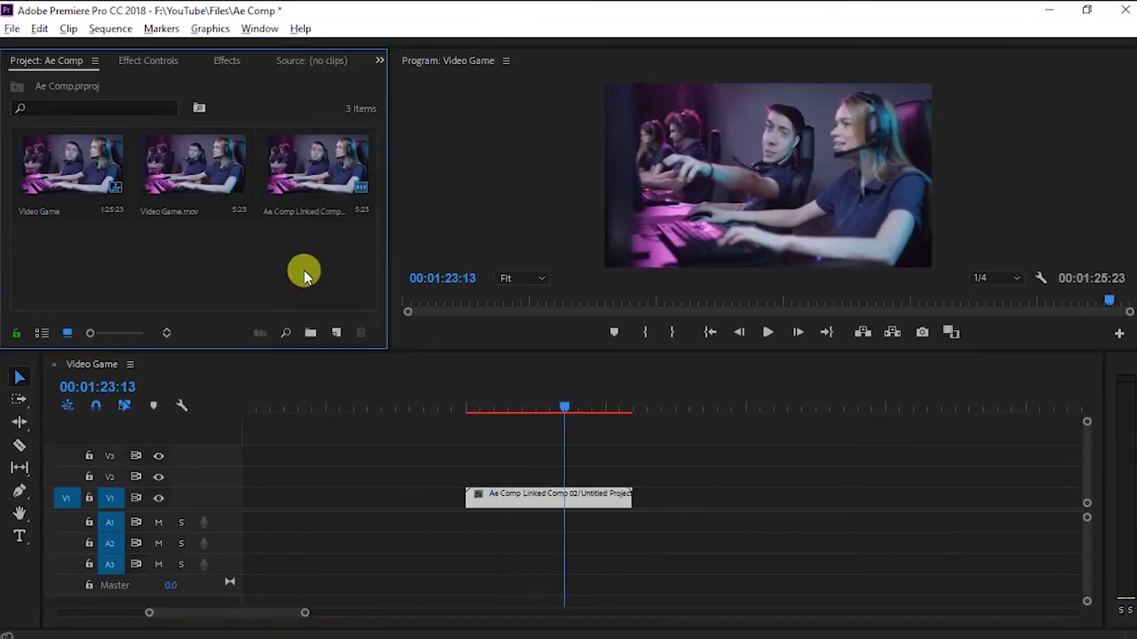